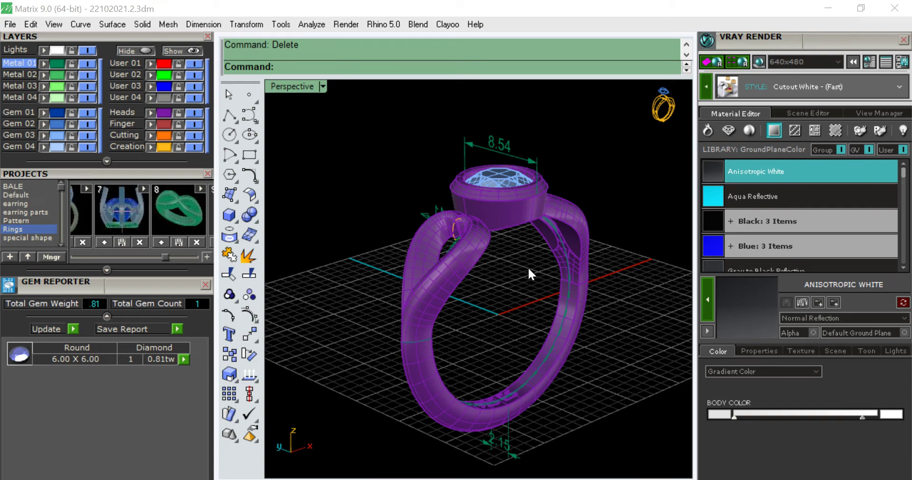
# Orbit and zoom around the ring to inspect the heart-shaped shank and the 6.41 dimension
pyautogui.moveTo(512, 292); pyautogui.dragTo(471, 314, button='right')
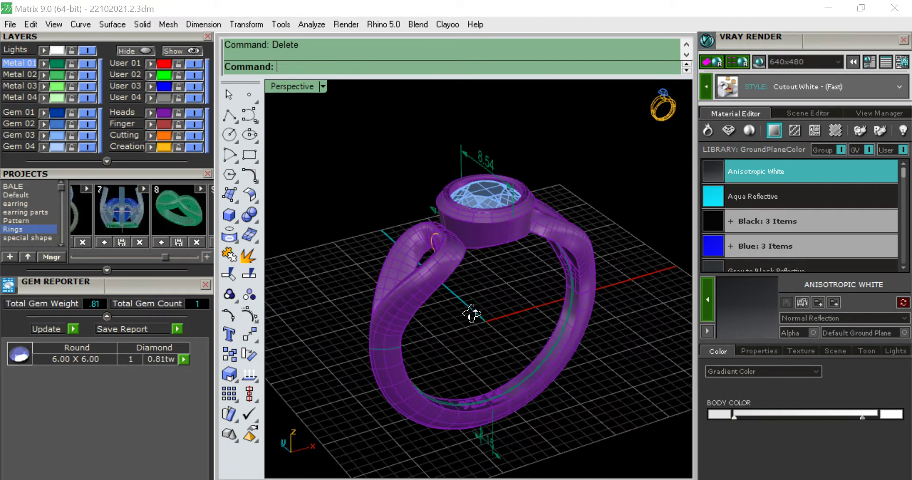
pyautogui.scroll(5, 414, 306)
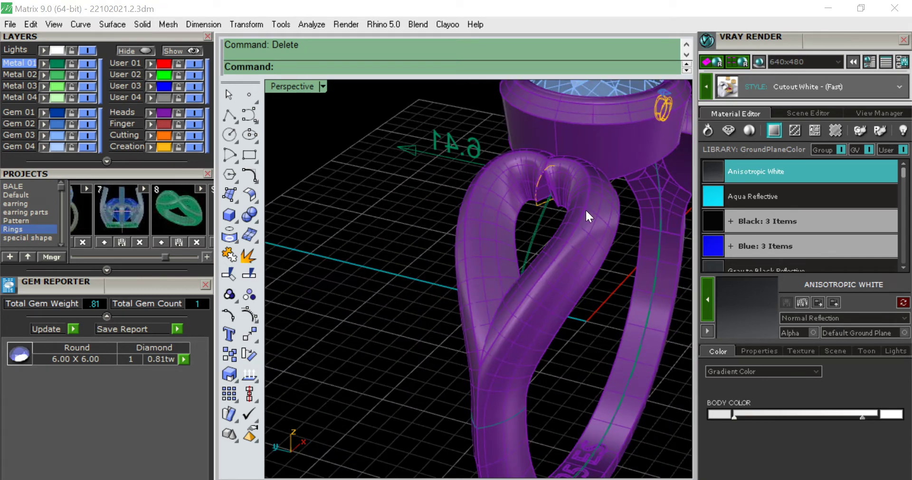
pyautogui.scroll(2, 525, 210)
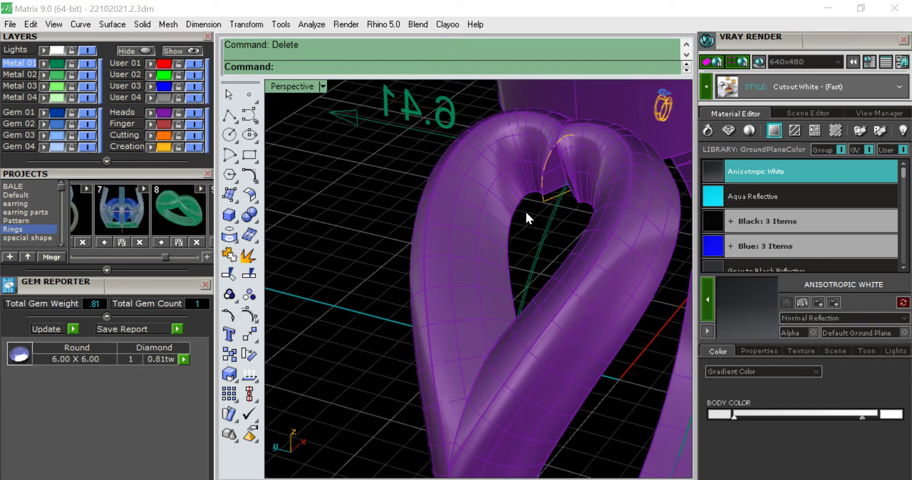
pyautogui.keyDown('shift'); pyautogui.moveTo(525, 211); pyautogui.dragTo(493, 257, button='right'); pyautogui.keyUp('shift')
pyautogui.scroll(-2, 457, 354)
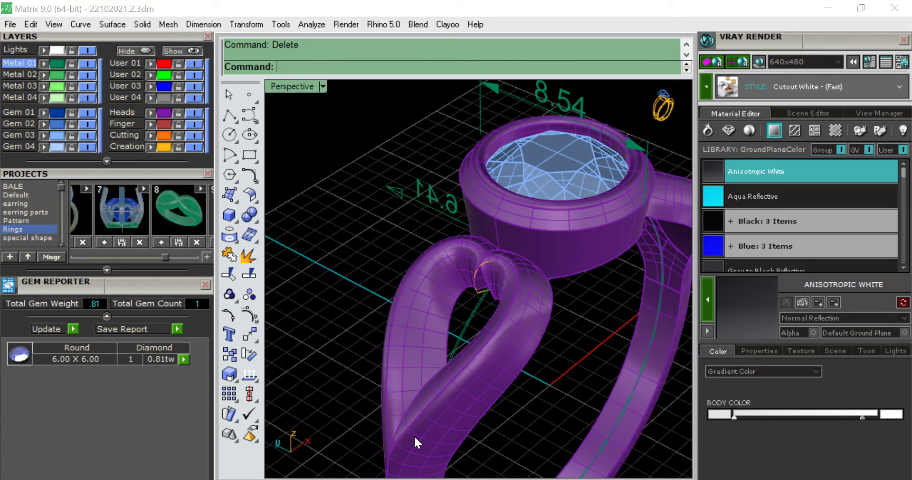
pyautogui.scroll(-3, 479, 331)
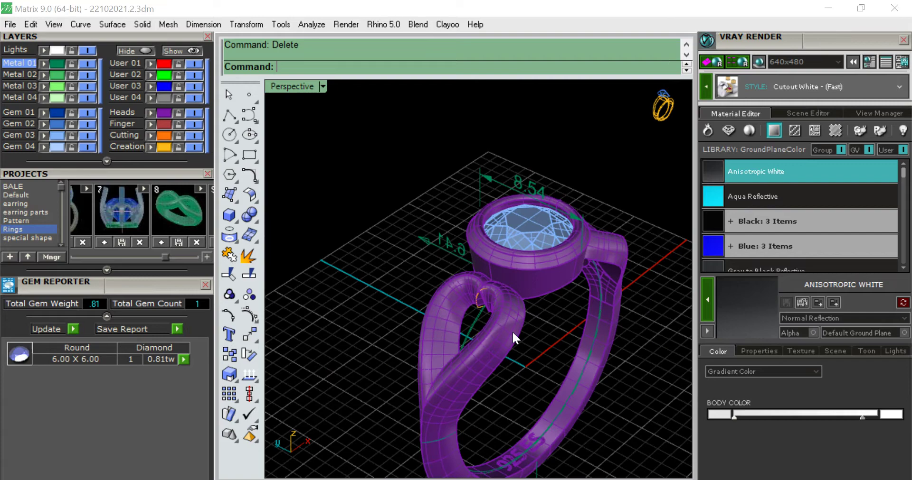
pyautogui.moveTo(512, 331); pyautogui.dragTo(319, 336, button='right')
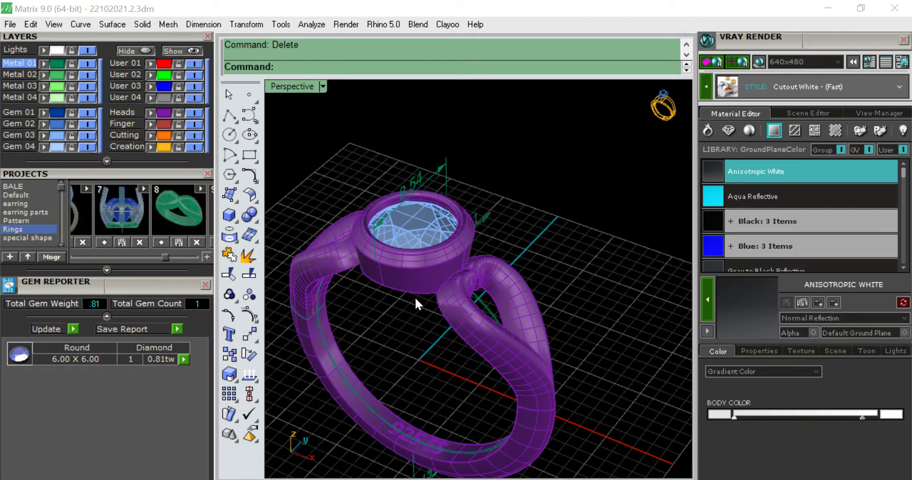
pyautogui.moveTo(414, 297); pyautogui.dragTo(536, 291, button='right')
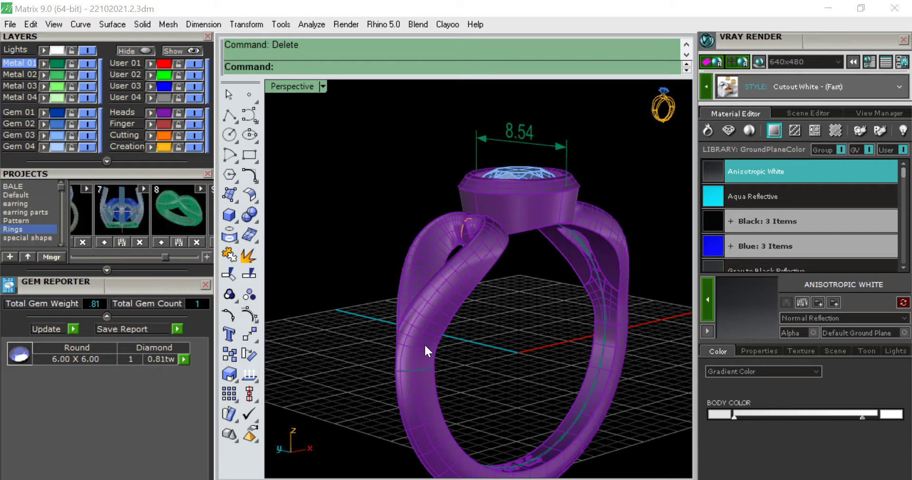
pyautogui.moveTo(425, 347); pyautogui.dragTo(497, 359, button='right')
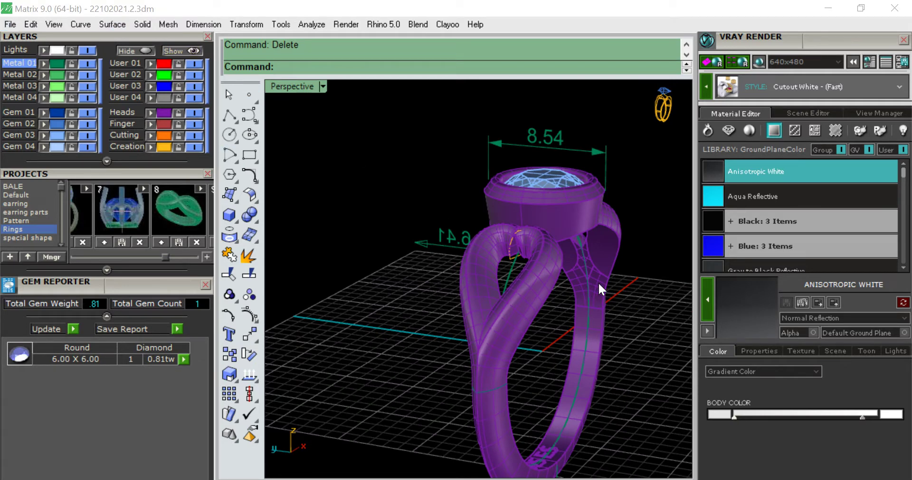
# Delete the ring's solid metal body, leaving the diamond and construction curves
pyautogui.click(527, 295)
pyautogui.press('Delete')
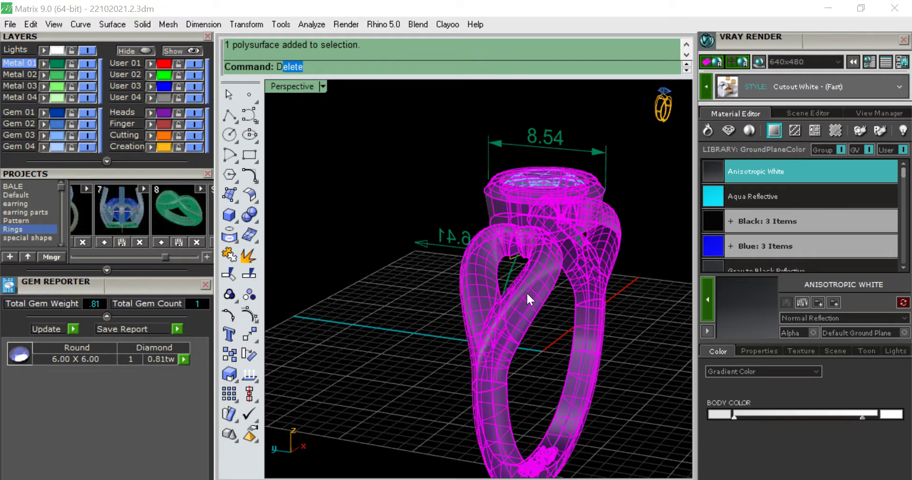
pyautogui.moveTo(588, 223); pyautogui.dragTo(535, 260, button='right')
pyautogui.scroll(3, 483, 272)
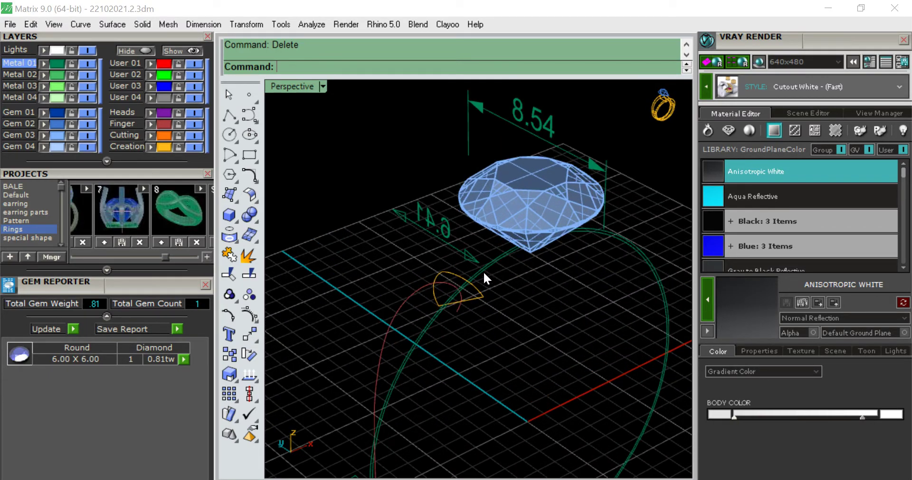
pyautogui.scroll(-3, 510, 296)
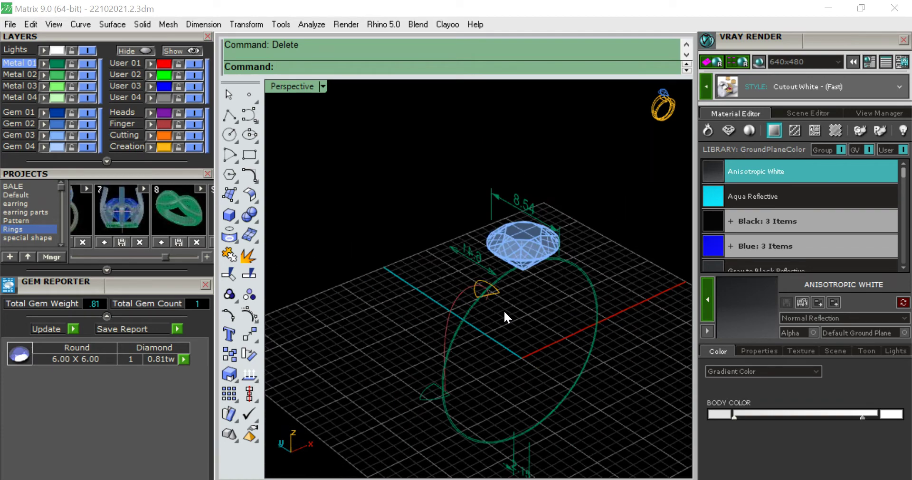
pyautogui.moveTo(504, 314); pyautogui.dragTo(568, 293, button='right')
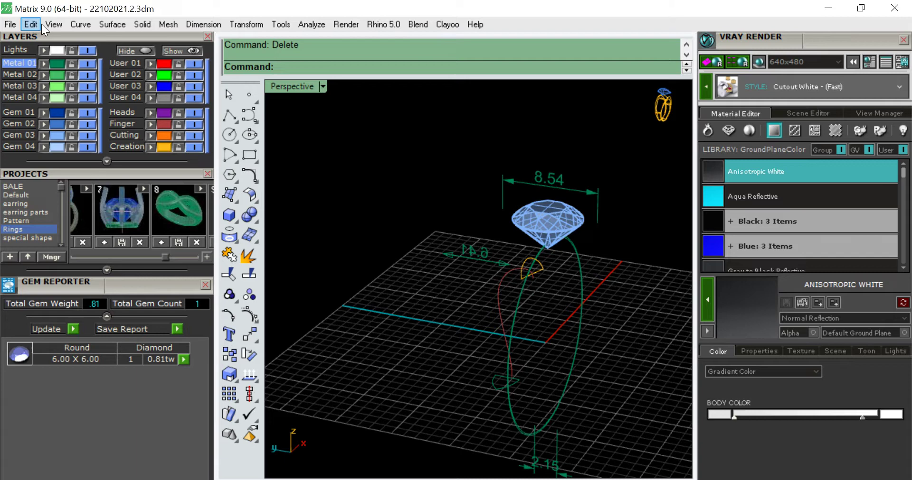
# Start a new Untitled model without saving the current ring file
pyautogui.click(10, 24)
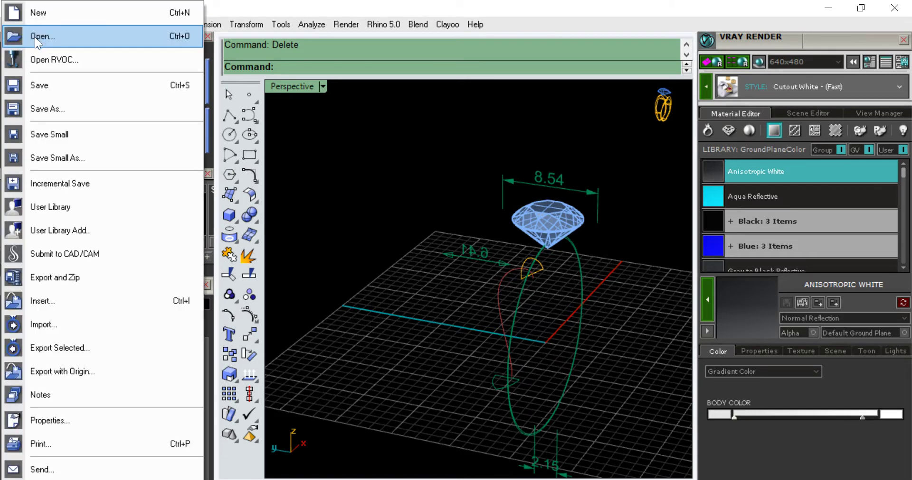
pyautogui.click(36, 13)
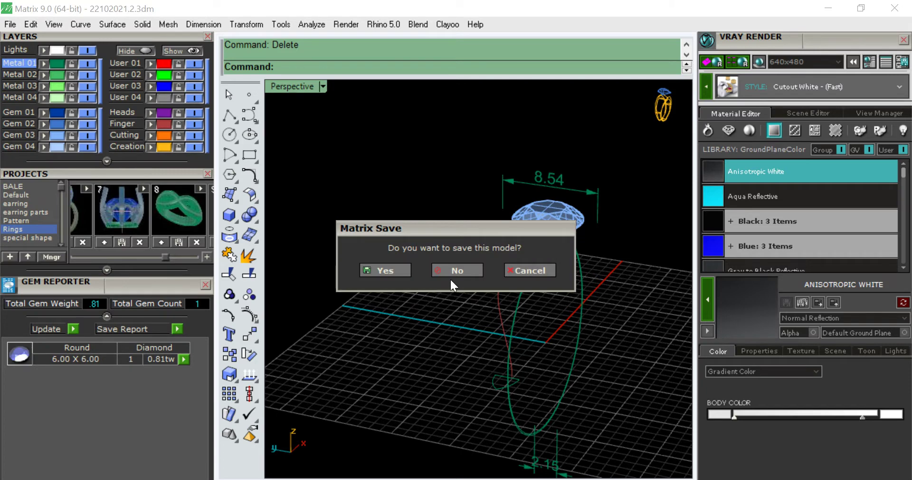
pyautogui.click(454, 268)
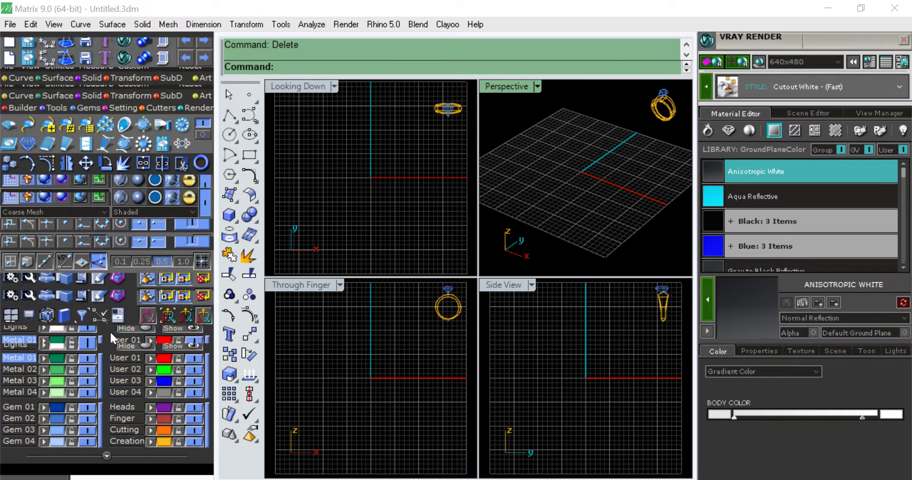
# Add a USA size 7 ring rail and turn on the ring size and 4 mm width references
pyautogui.click(54, 107)
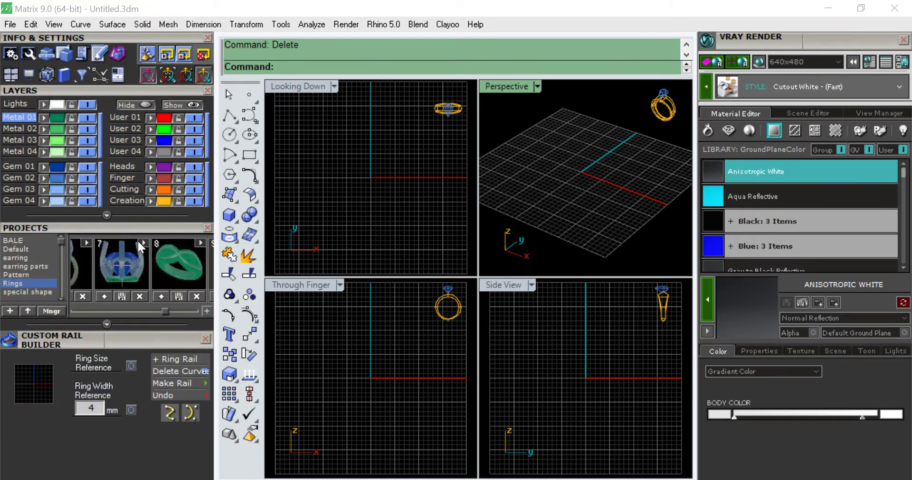
pyautogui.click(174, 357)
pyautogui.click(284, 379)
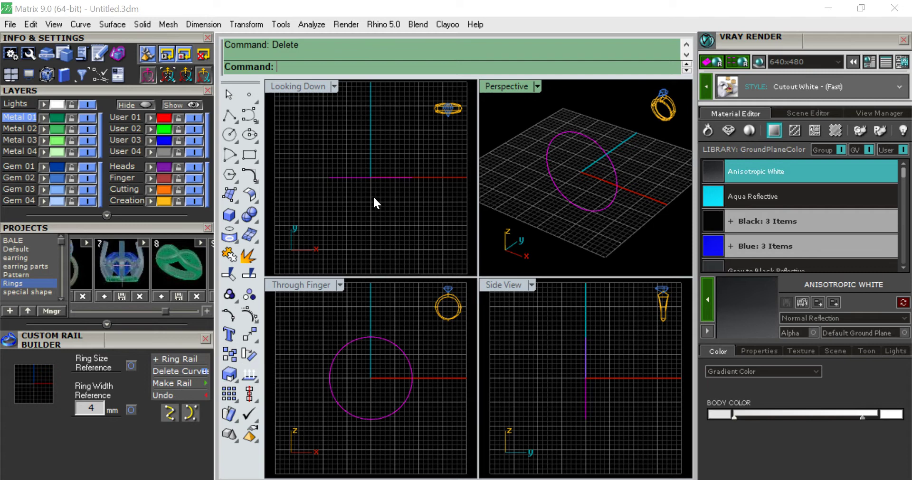
pyautogui.click(132, 367)
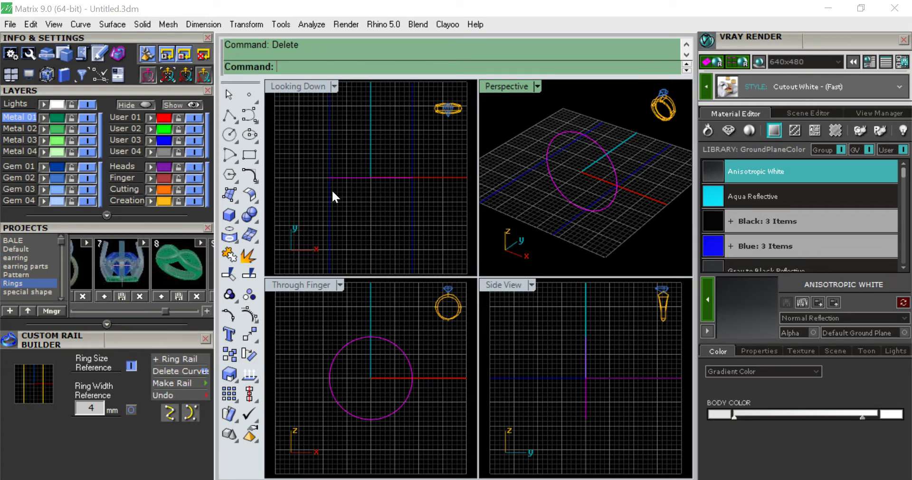
pyautogui.click(132, 408)
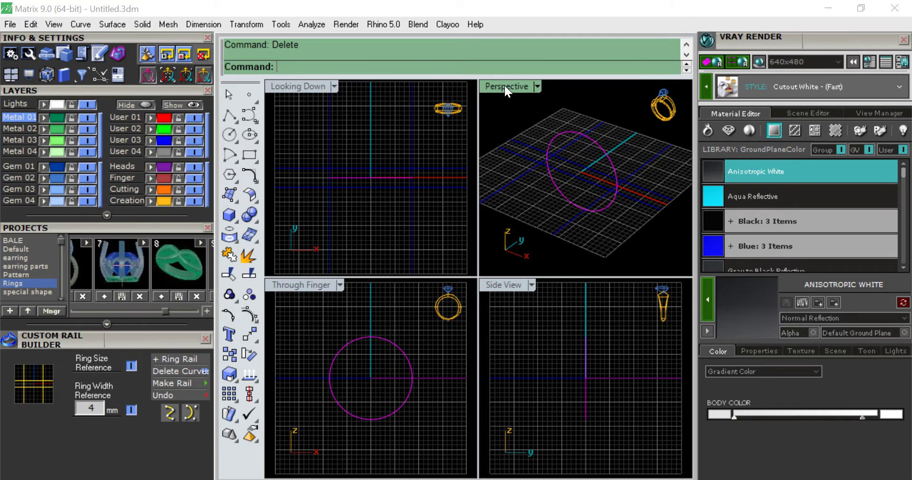
# Draw a three-point arc from the origin to the horizontal axis in the top view, then select it
pyautogui.click(169, 414)
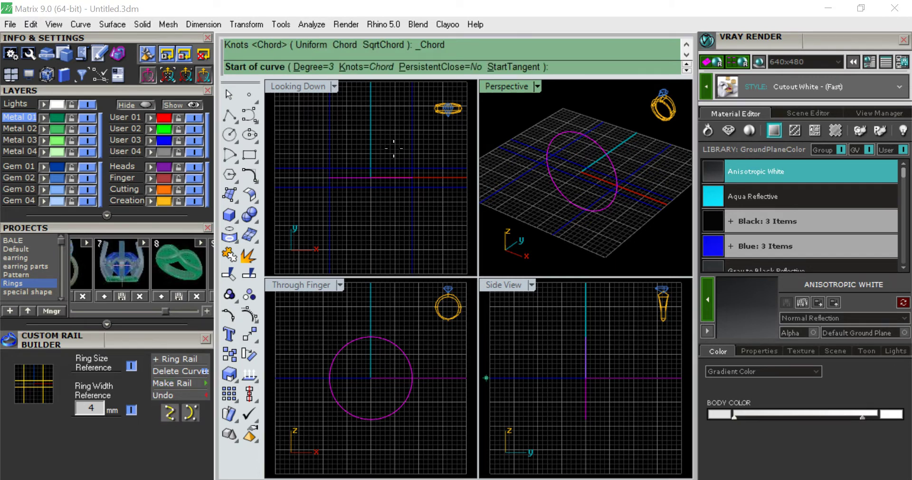
pyautogui.doubleClick(308, 88)
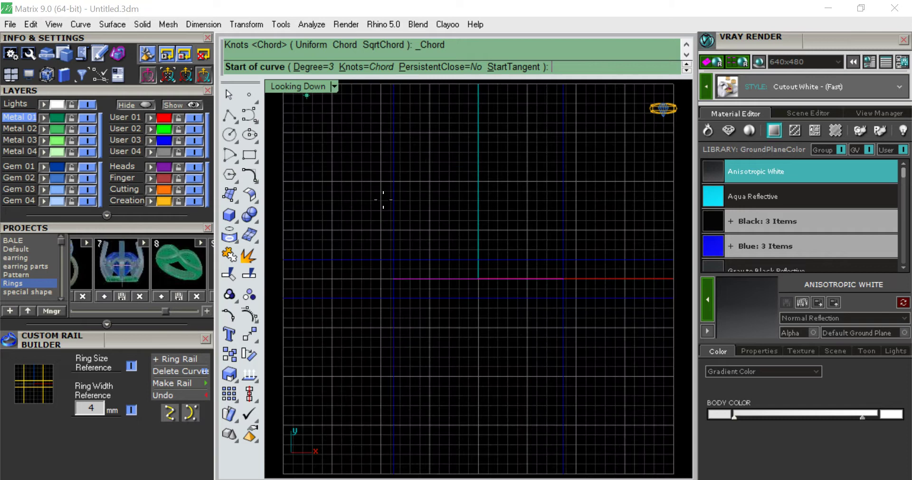
pyautogui.scroll(2, 389, 278)
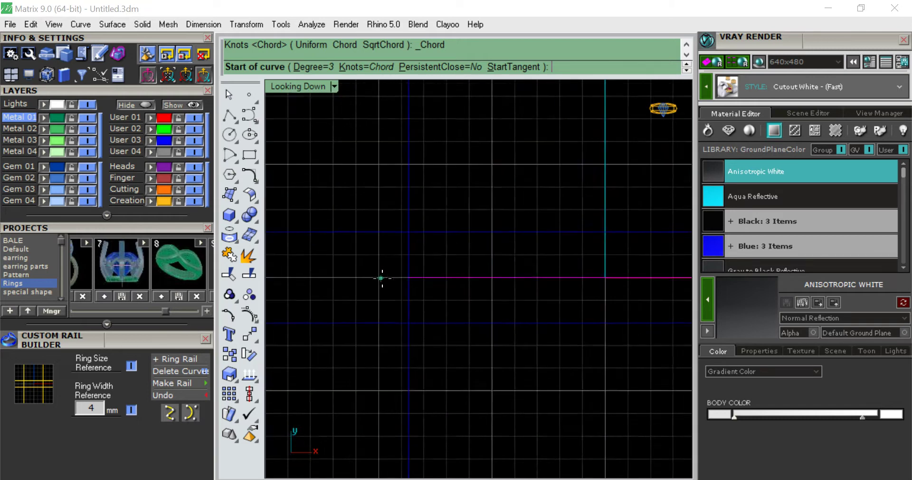
pyautogui.click(414, 277)
pyautogui.click(509, 216)
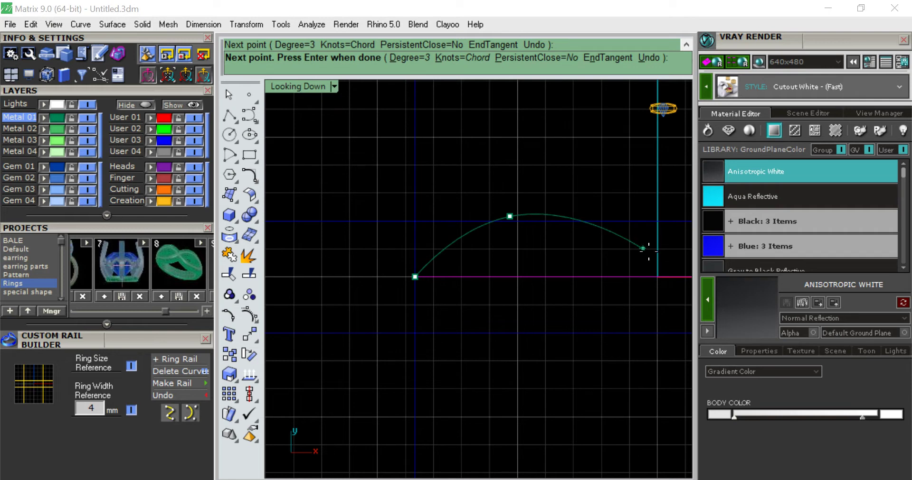
pyautogui.click(657, 277)
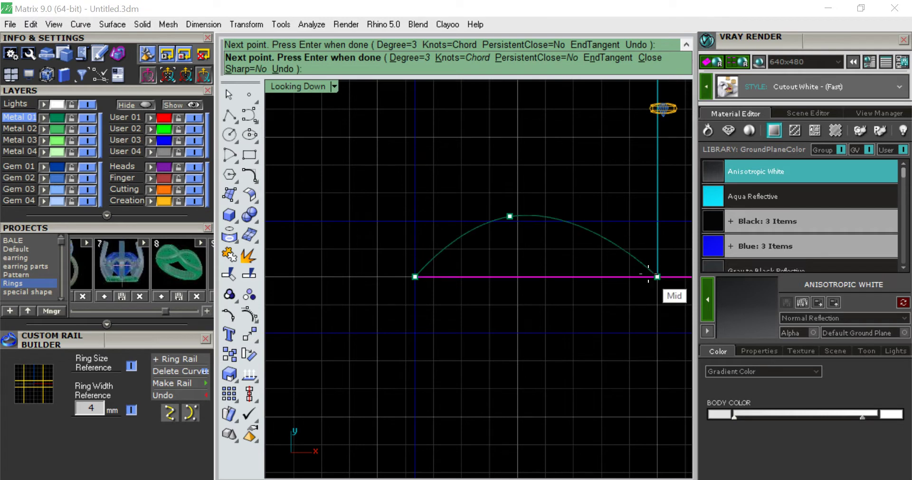
pyautogui.press('Return')
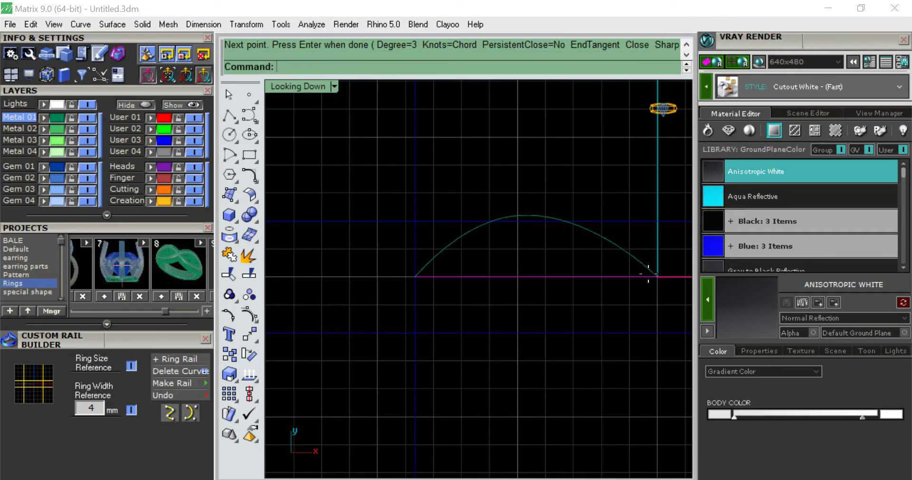
pyautogui.click(510, 217)
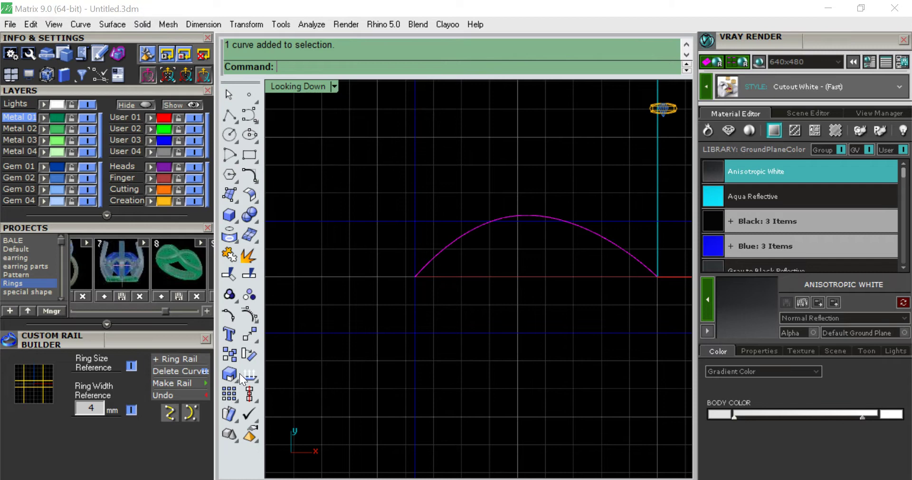
# Make the arc a ring rail and orbit Perspective in four-view layout to look down on it
pyautogui.click(171, 383)
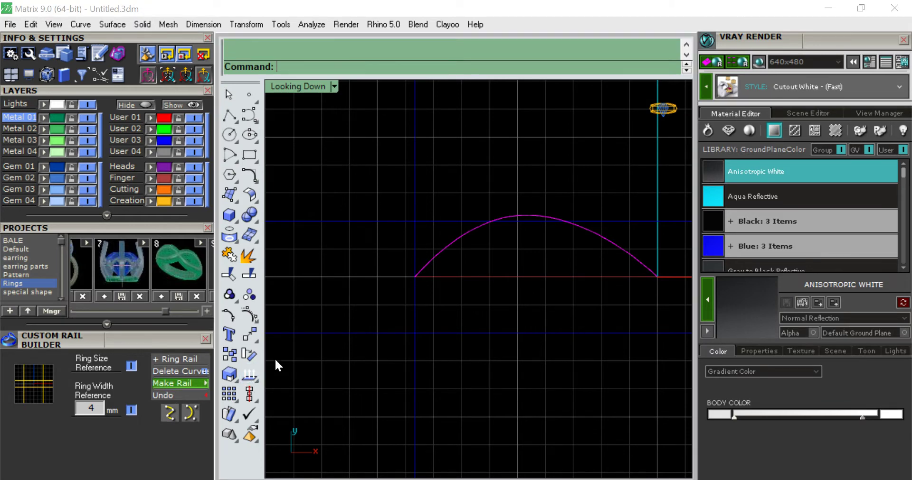
pyautogui.doubleClick(316, 86)
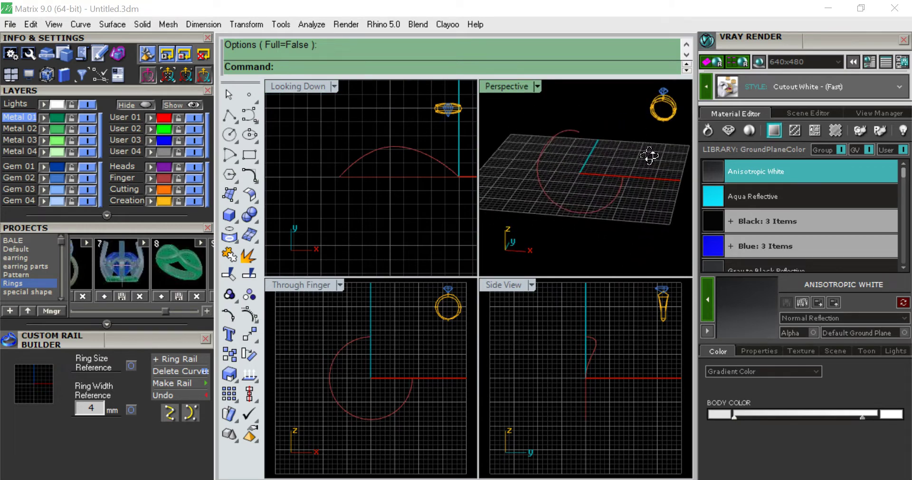
pyautogui.moveTo(649, 156); pyautogui.dragTo(598, 186, button='right')
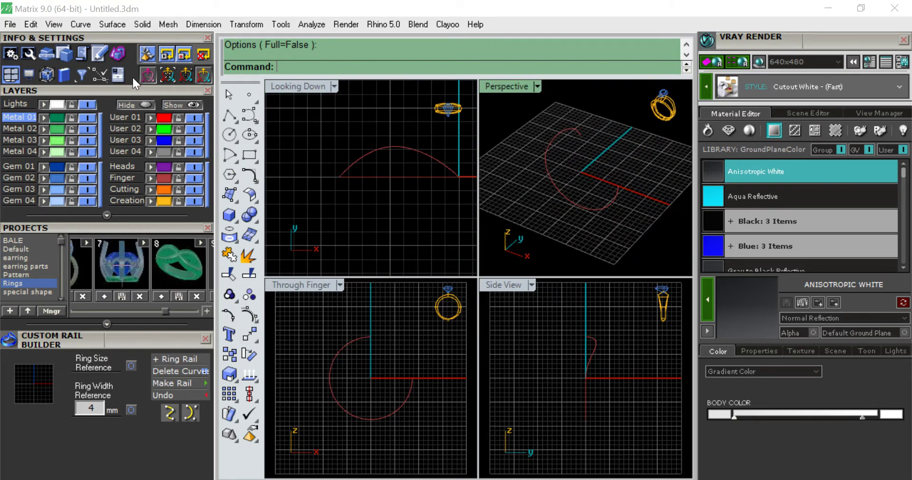
pyautogui.scroll(5, 133, 92)
pyautogui.scroll(2, 150, 246)
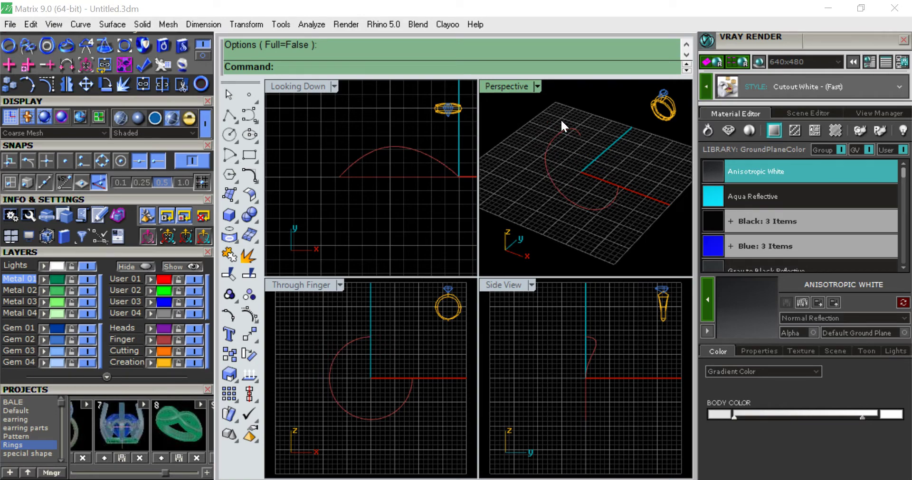
# Start Profile Placer on the ring rail and set the profile width to 2 mm
pyautogui.doubleClick(498, 87)
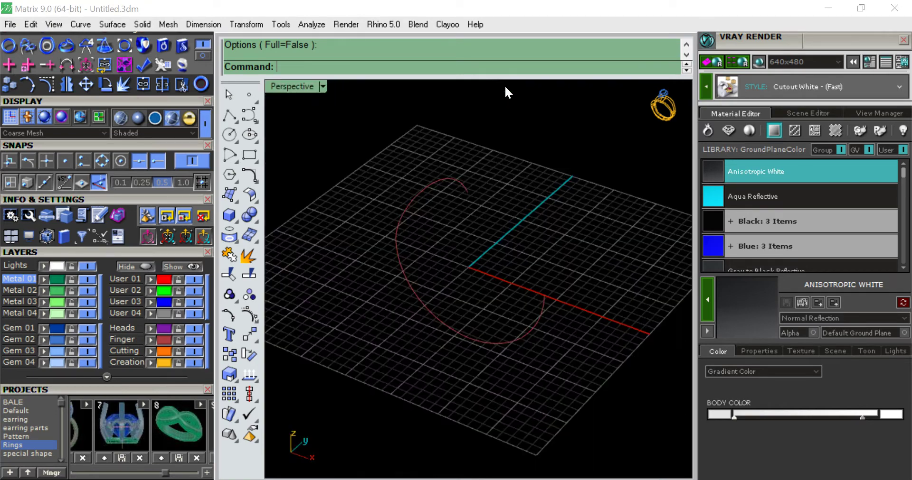
pyautogui.moveTo(476, 218); pyautogui.dragTo(505, 220, button='right')
pyautogui.click(459, 198)
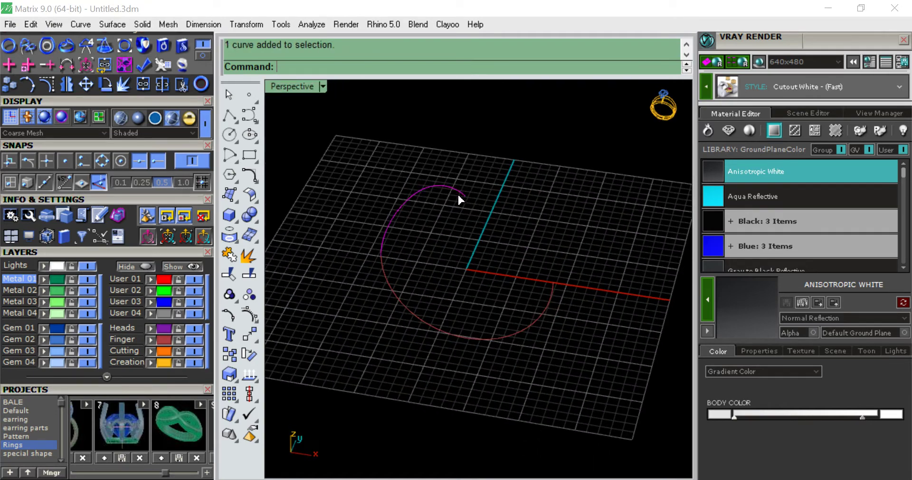
pyautogui.press('F6')
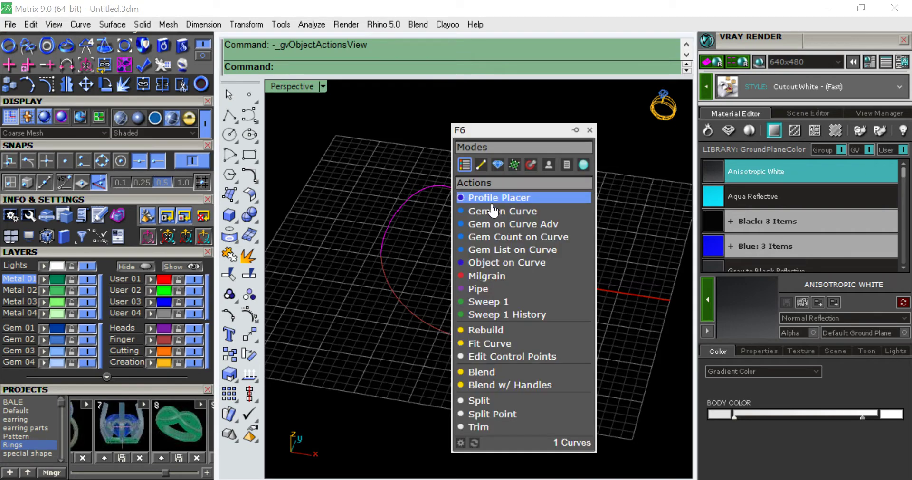
pyautogui.click(496, 203)
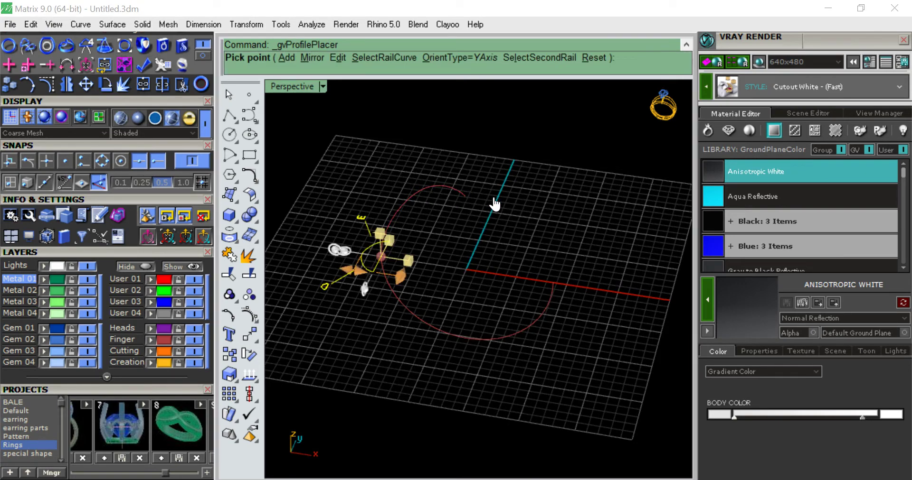
pyautogui.scroll(3, 375, 274)
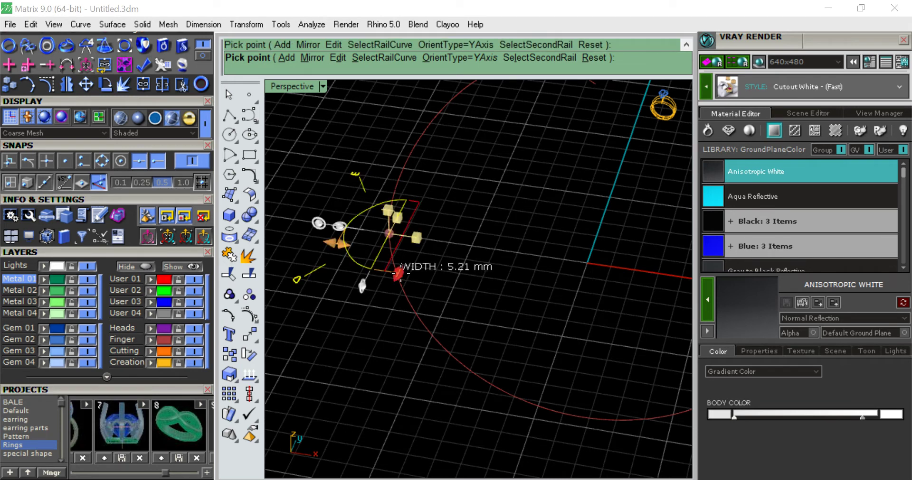
pyautogui.scroll(-3, 154, 388)
pyautogui.scroll(-3, 155, 176)
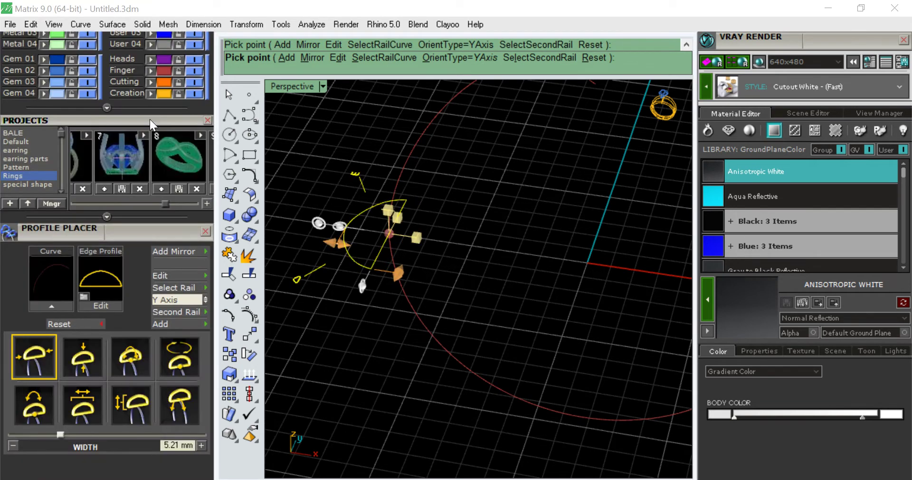
pyautogui.moveTo(163, 447); pyautogui.dragTo(202, 436)
pyautogui.write('2')
pyautogui.press('Return')
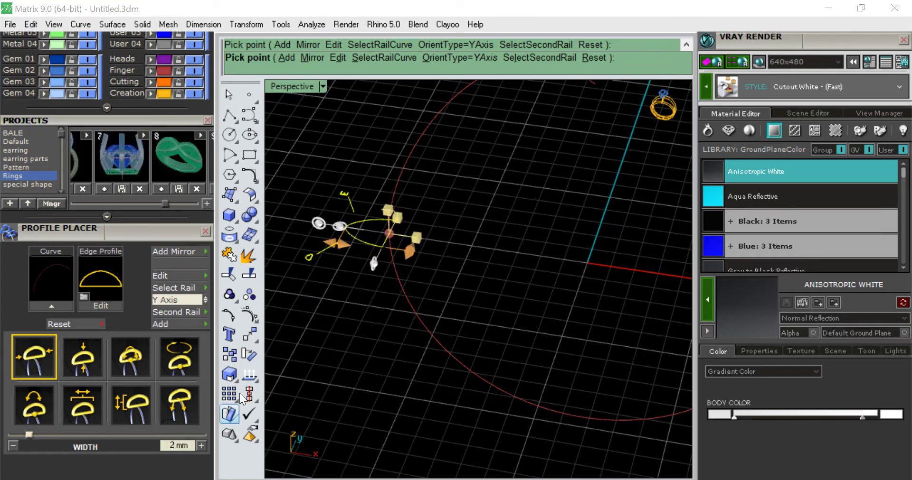
# Set the profile height to 2 mm and place the edge profile on the rail
pyautogui.click(333, 243)
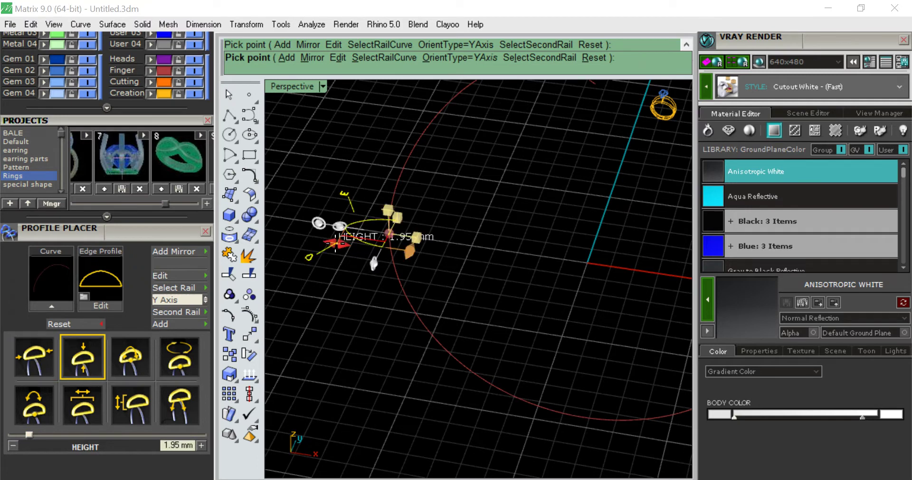
pyautogui.click(178, 446)
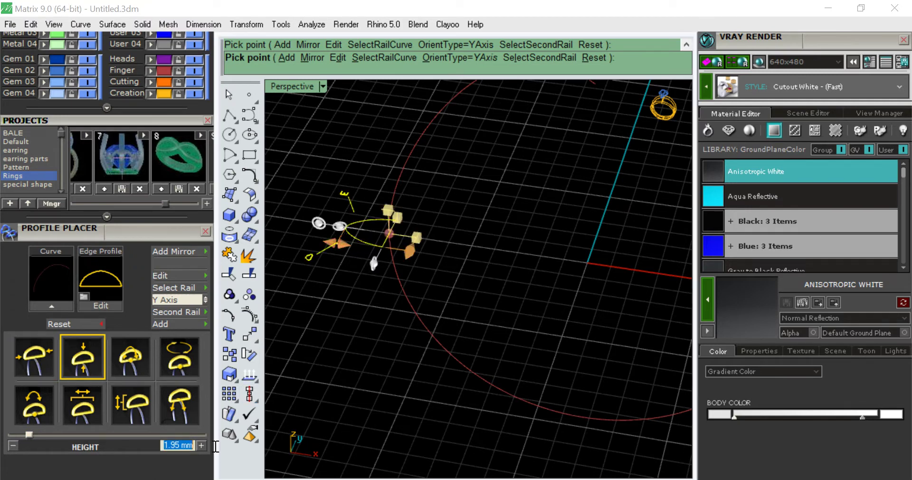
pyautogui.write('2')
pyautogui.press('Return')
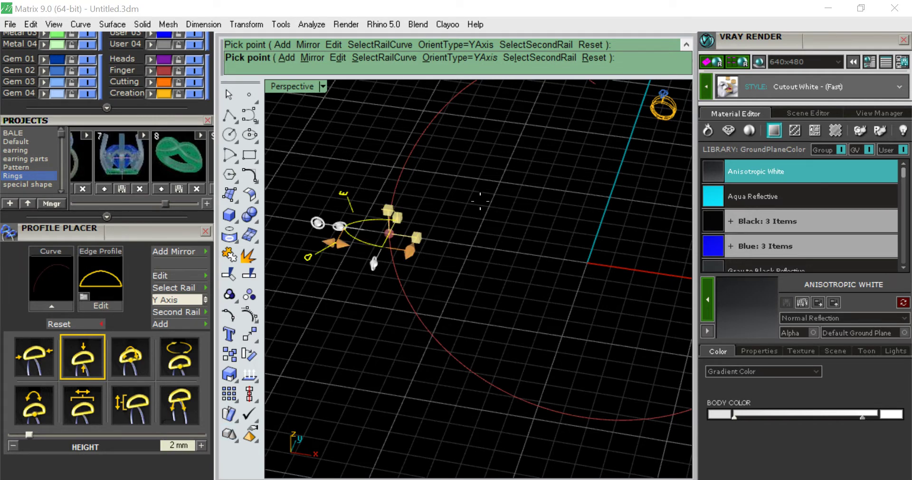
pyautogui.press('Return')
pyautogui.scroll(-3, 480, 201)
pyautogui.moveTo(480, 200); pyautogui.dragTo(523, 222, button='right')
# Run Sweep 1 along the ring rail with the placed profile as cross-section, accepting the seam
pyautogui.click(460, 169)
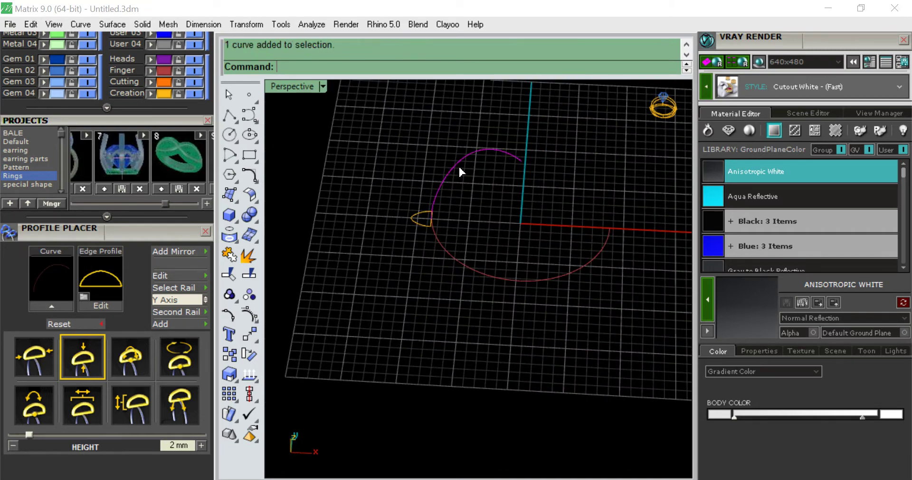
pyautogui.press('F6')
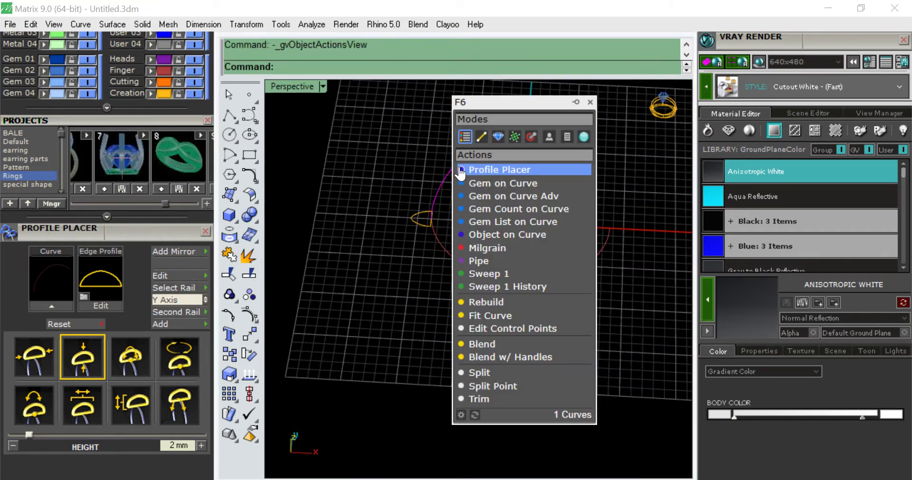
pyautogui.click(494, 274)
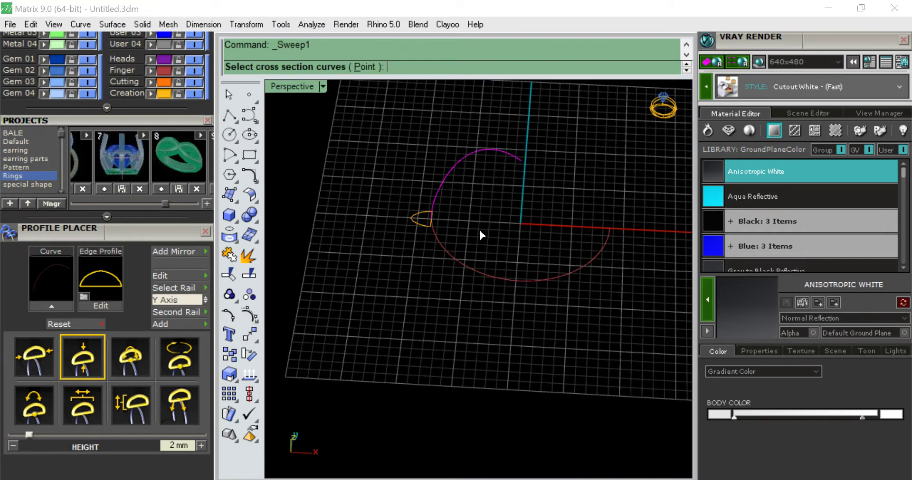
pyautogui.click(422, 224)
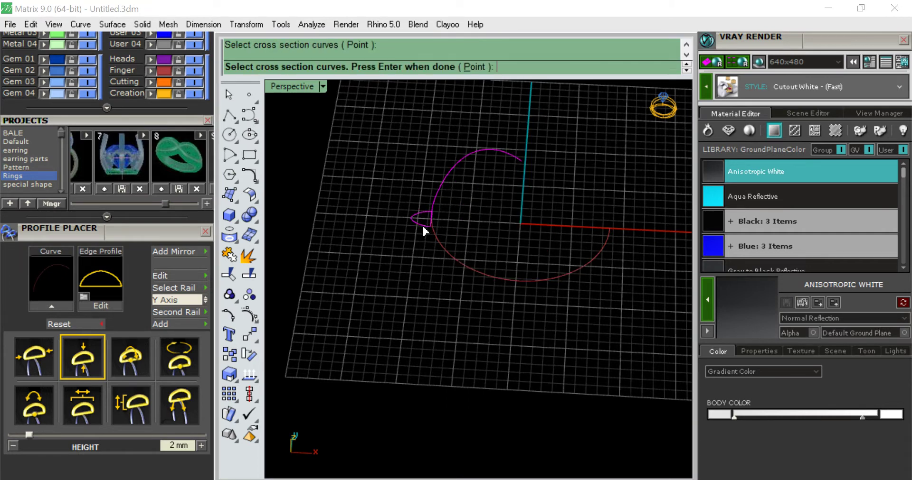
pyautogui.press('Return')
pyautogui.press('Return')
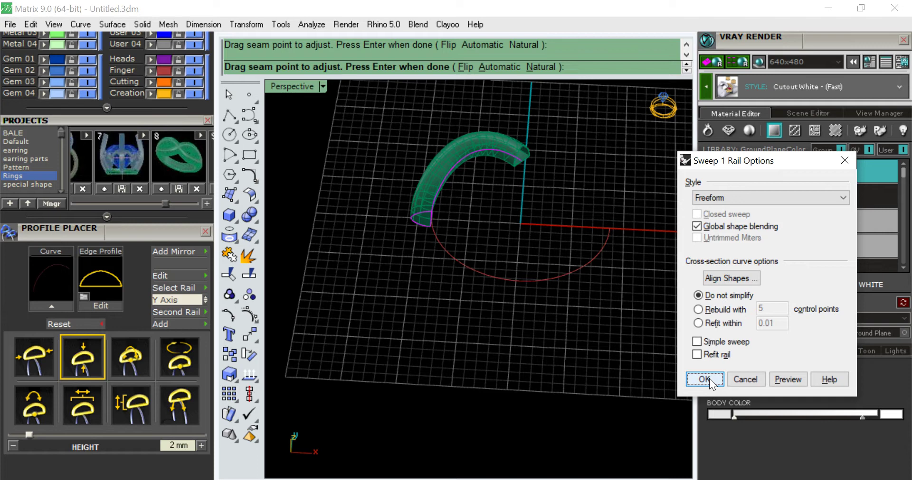
# Confirm the sweep options and Cap the swept band's open ends
pyautogui.click(709, 381)
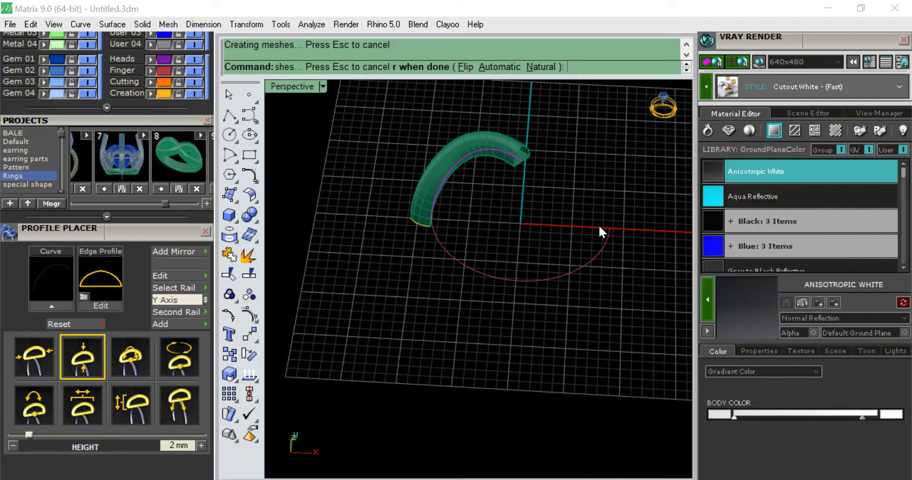
pyautogui.click(499, 149)
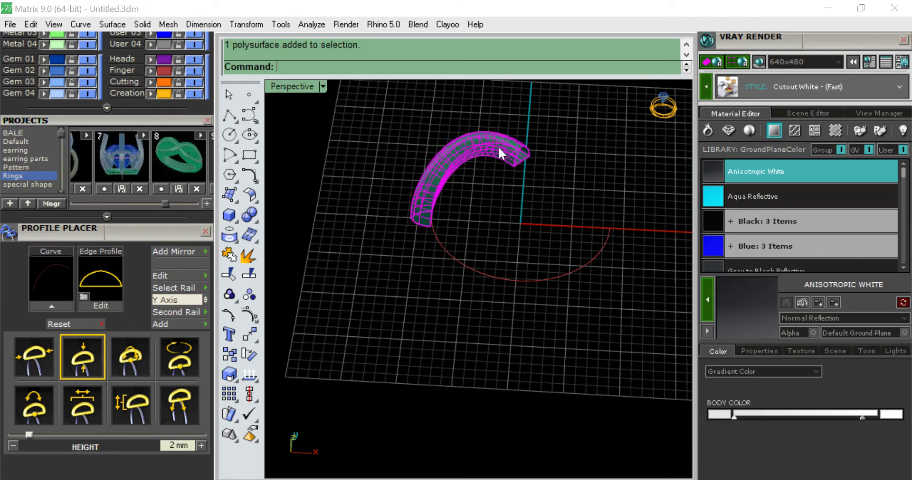
pyautogui.write('Cap')
pyautogui.press('Return')
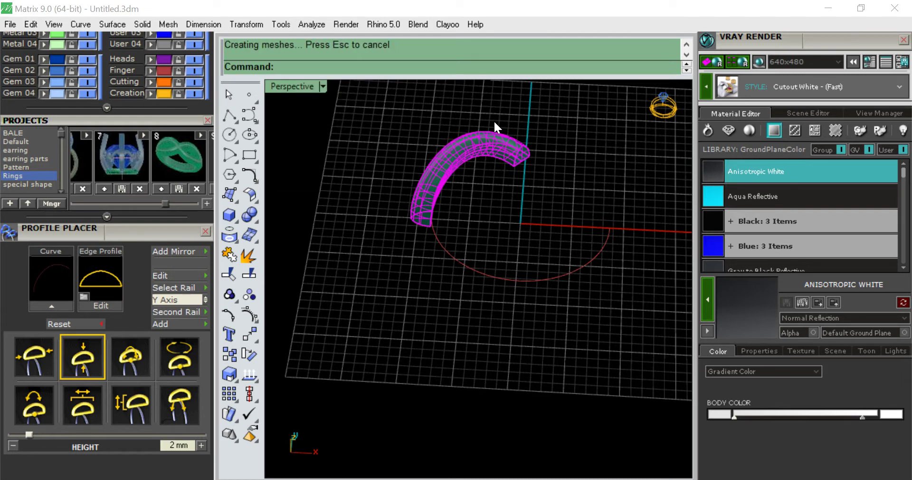
pyautogui.click(563, 170)
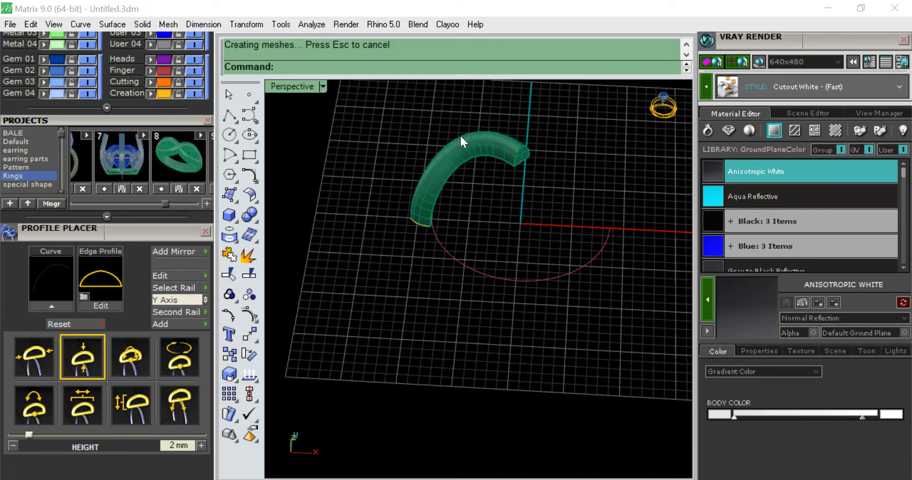
pyautogui.click(461, 149)
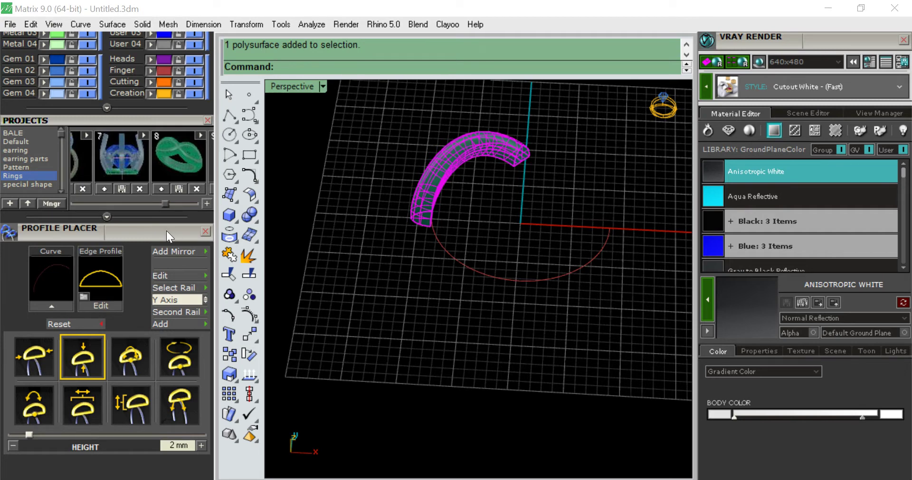
pyautogui.scroll(-2, 166, 231)
pyautogui.scroll(1, 166, 211)
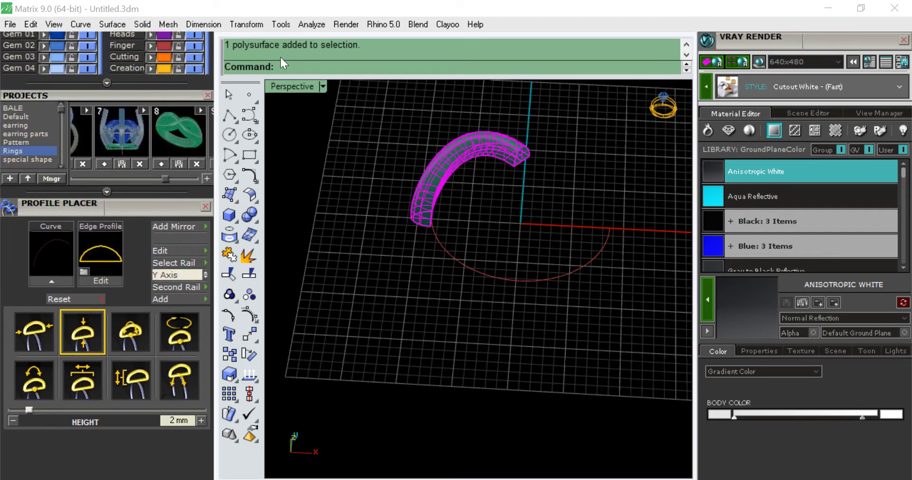
# Verify with Show Edges that the capped band has 12 edges and no naked edges
pyautogui.click(312, 24)
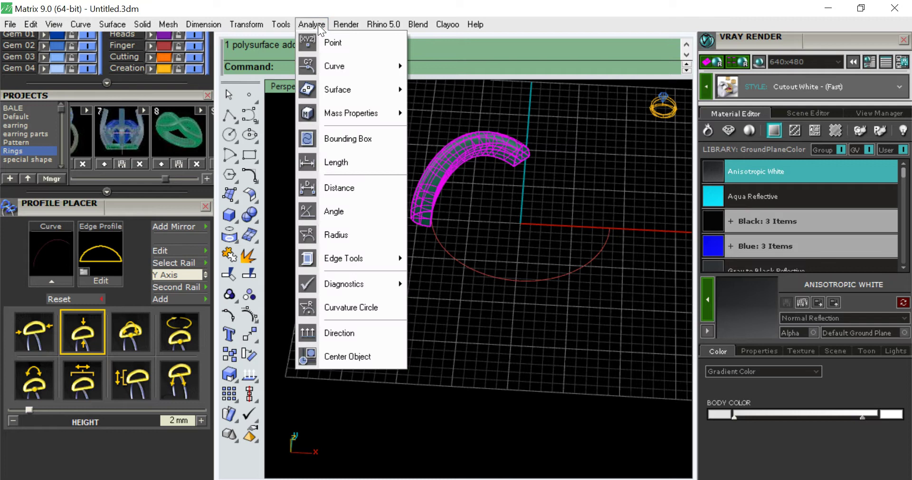
pyautogui.moveTo(398, 258)
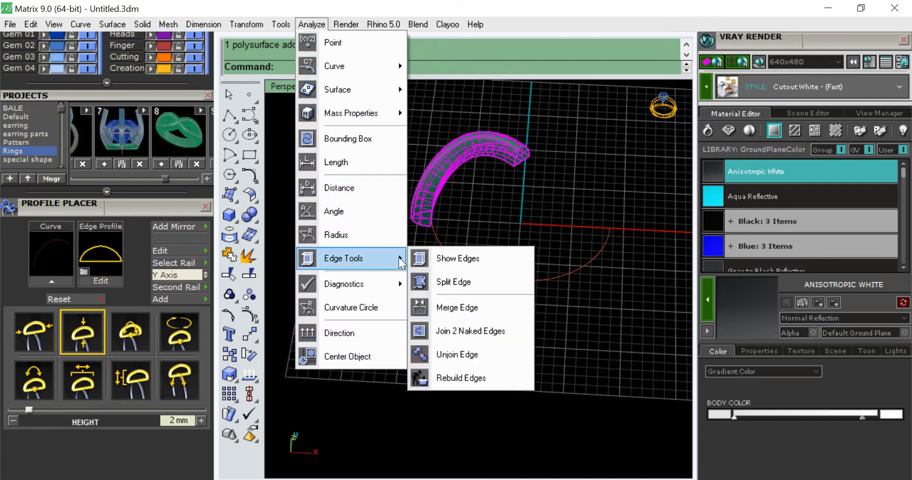
pyautogui.click(469, 259)
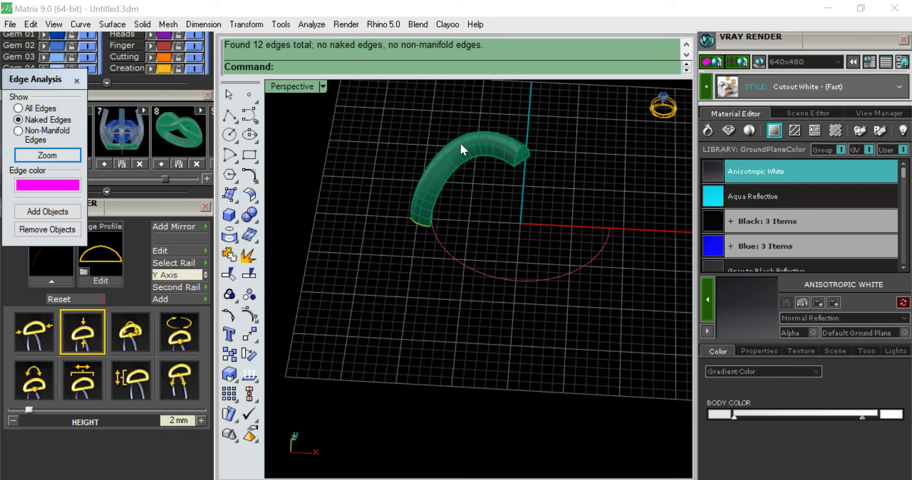
pyautogui.click(76, 81)
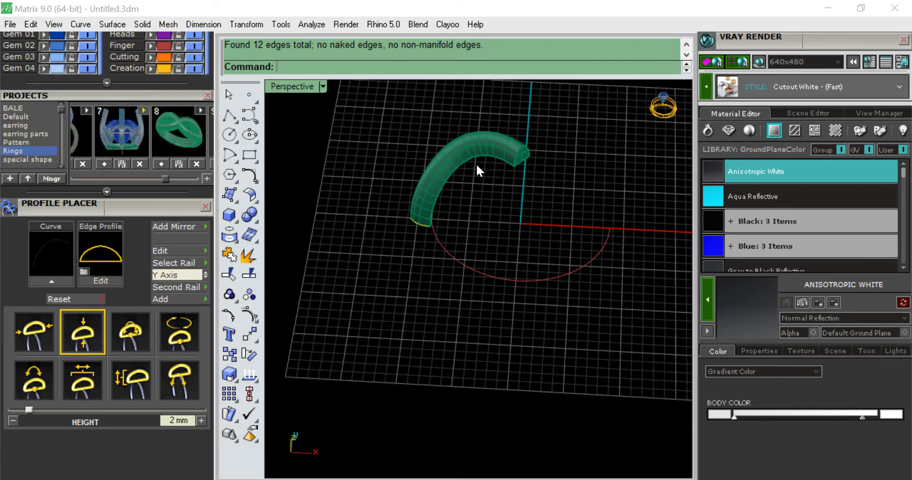
pyautogui.doubleClick(298, 87)
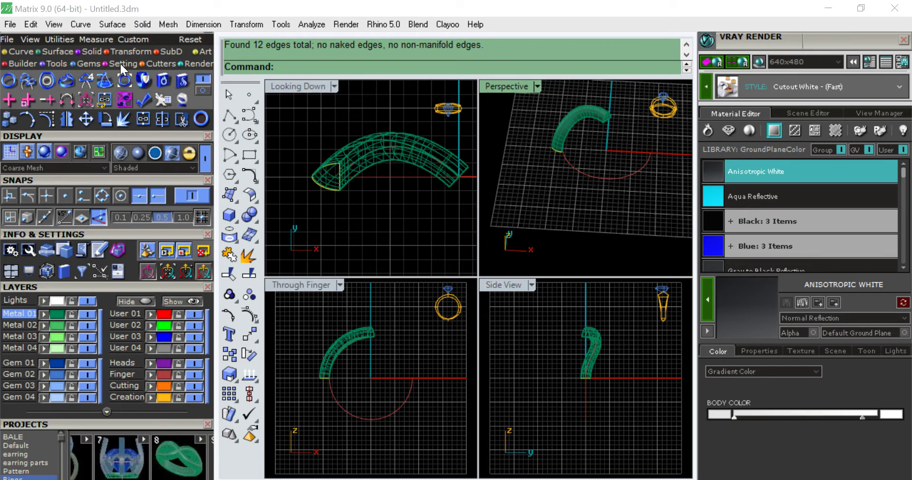
# Apply the Quad Flip Builder's first flip option to the half shank to mirror it
pyautogui.click(120, 64)
pyautogui.click(158, 64)
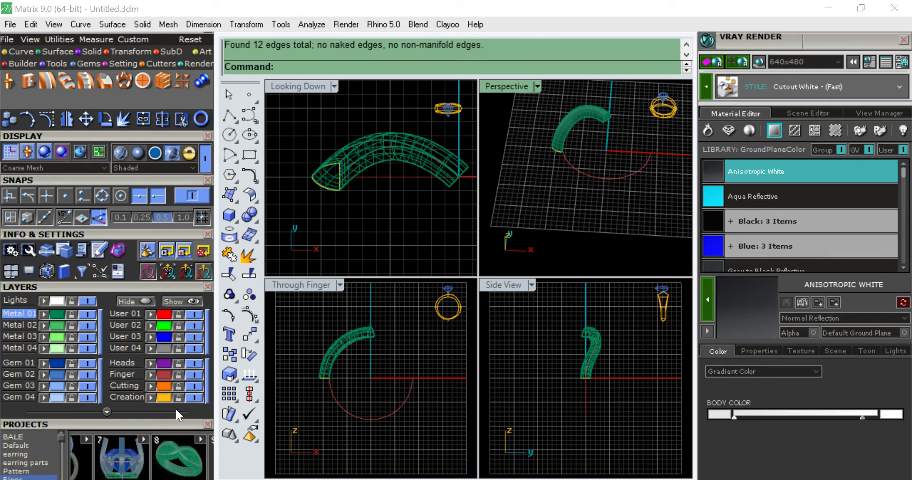
pyautogui.moveTo(175, 424); pyautogui.dragTo(140, 81)
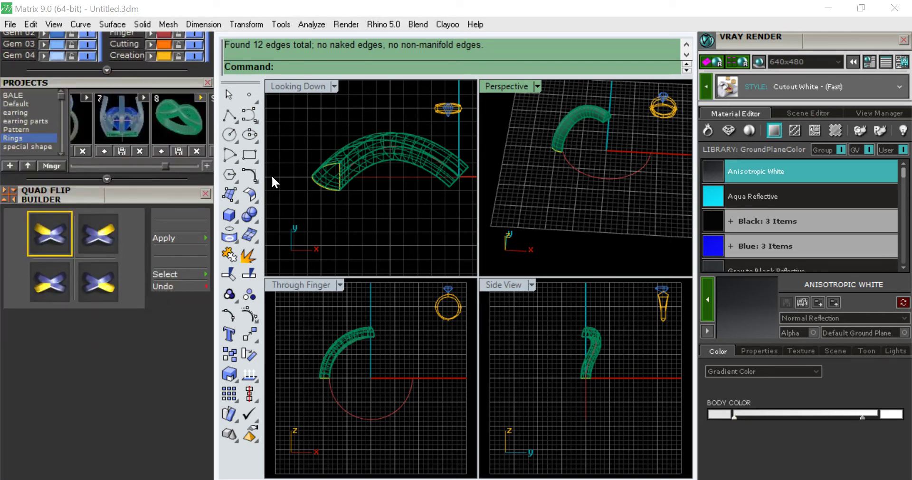
pyautogui.doubleClick(296, 87)
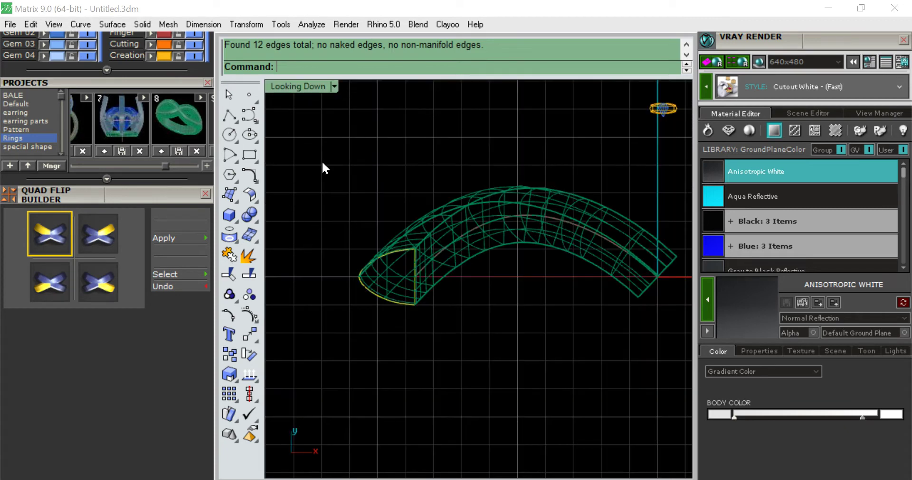
pyautogui.doubleClick(286, 87)
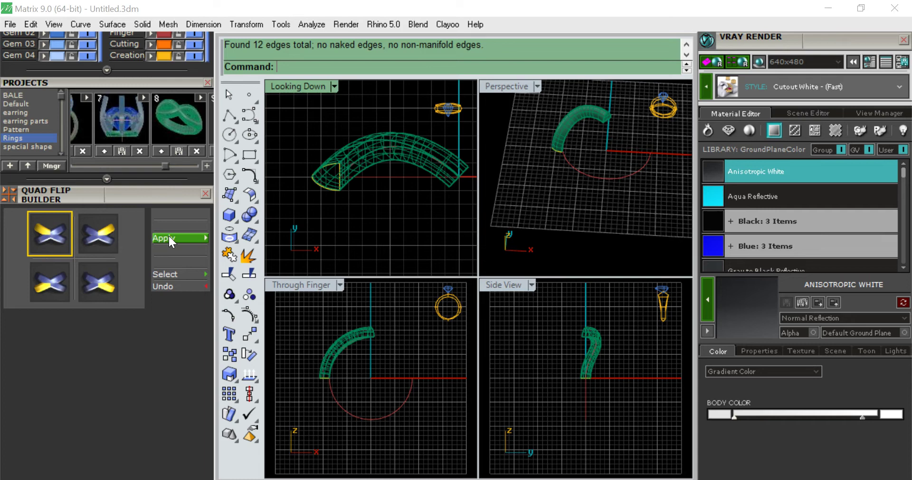
pyautogui.click(569, 123)
pyautogui.click(569, 122)
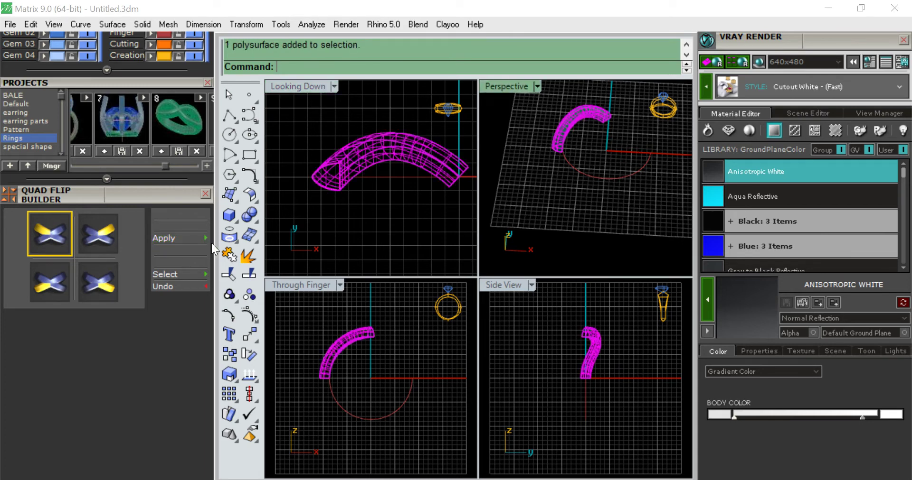
pyautogui.click(180, 237)
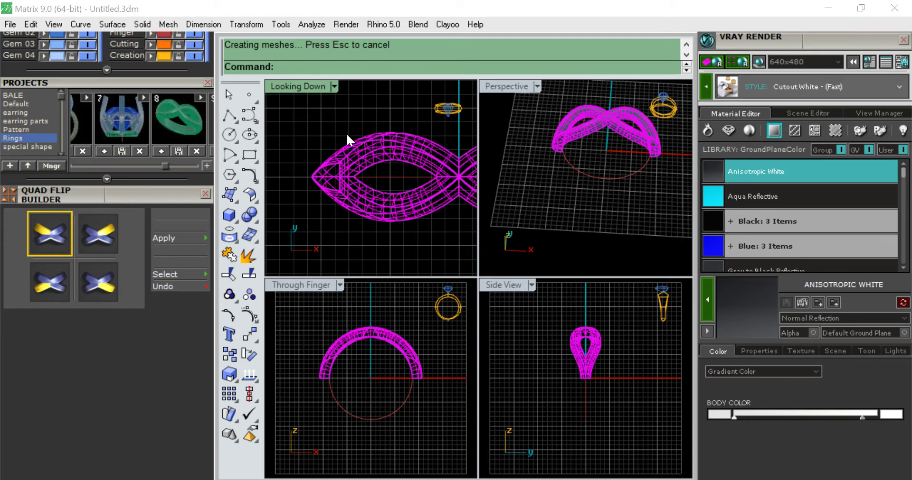
# In the maximized Perspective view, select all the flipped ring pieces
pyautogui.click(528, 203)
pyautogui.doubleClick(522, 89)
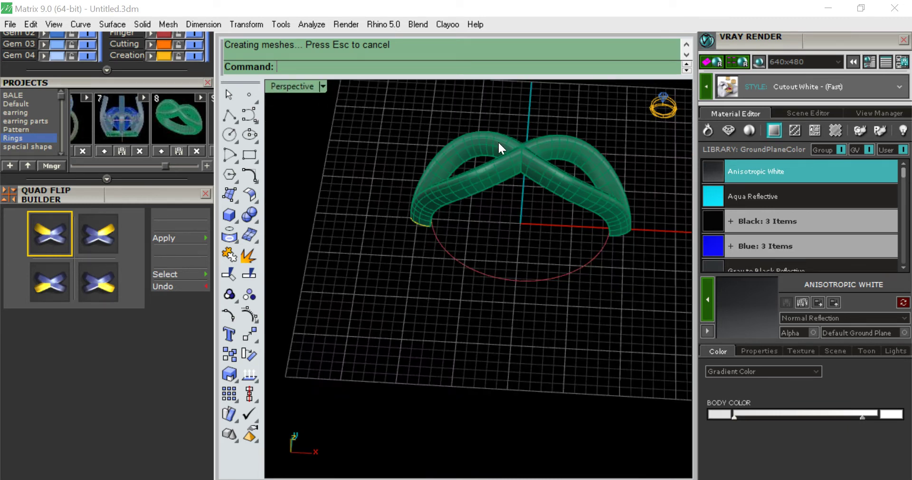
pyautogui.click(499, 179)
pyautogui.click(569, 154)
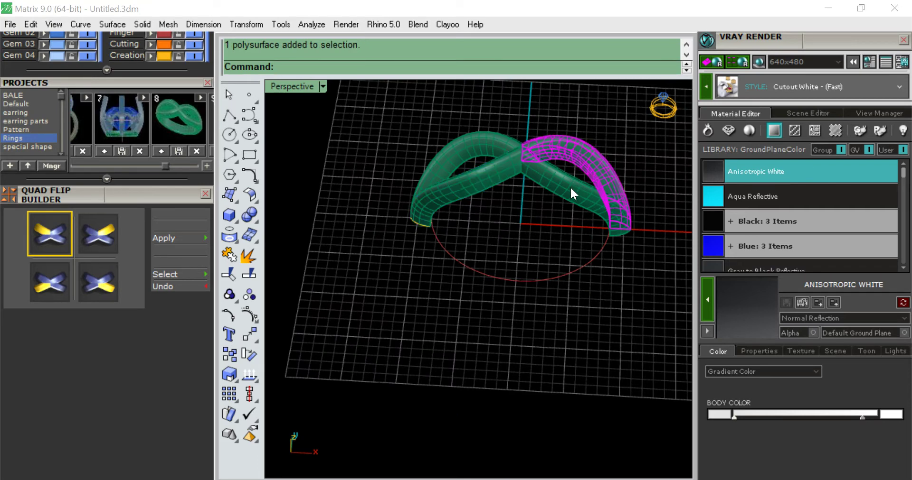
pyautogui.click(487, 142)
pyautogui.click(611, 110)
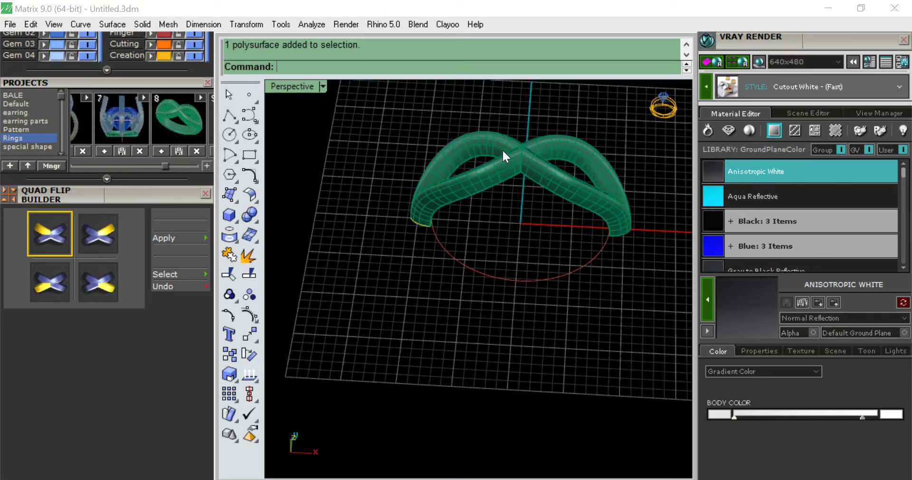
pyautogui.click(485, 142)
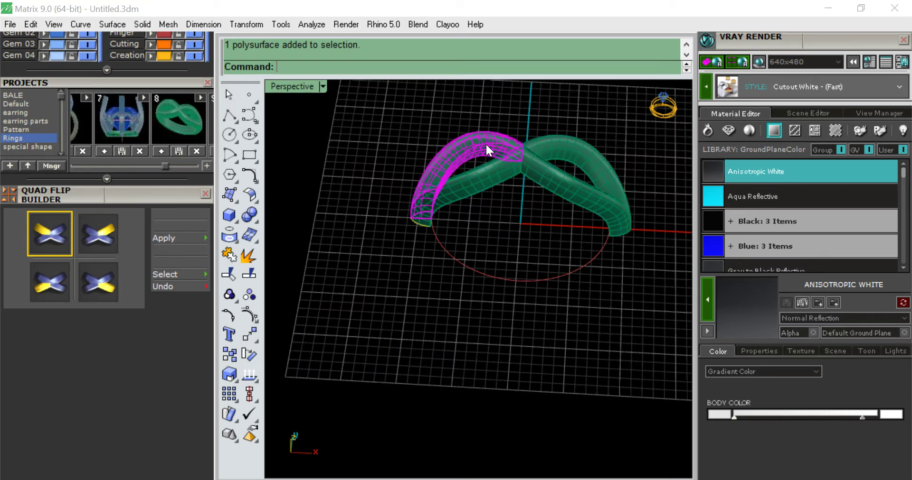
pyautogui.keyDown('shift'); pyautogui.click(487, 177); pyautogui.keyUp('shift')
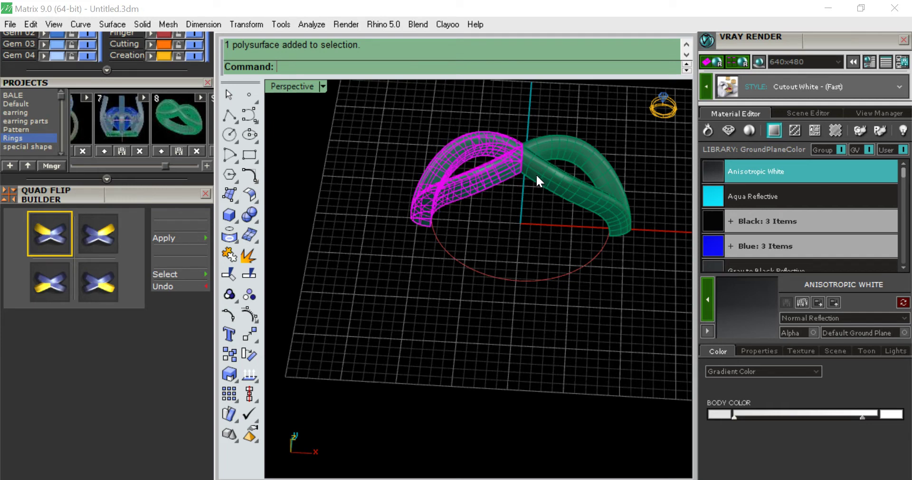
pyautogui.keyDown('shift'); pyautogui.click(539, 179); pyautogui.keyUp('shift')
pyautogui.keyDown('shift'); pyautogui.click(550, 147); pyautogui.keyUp('shift')
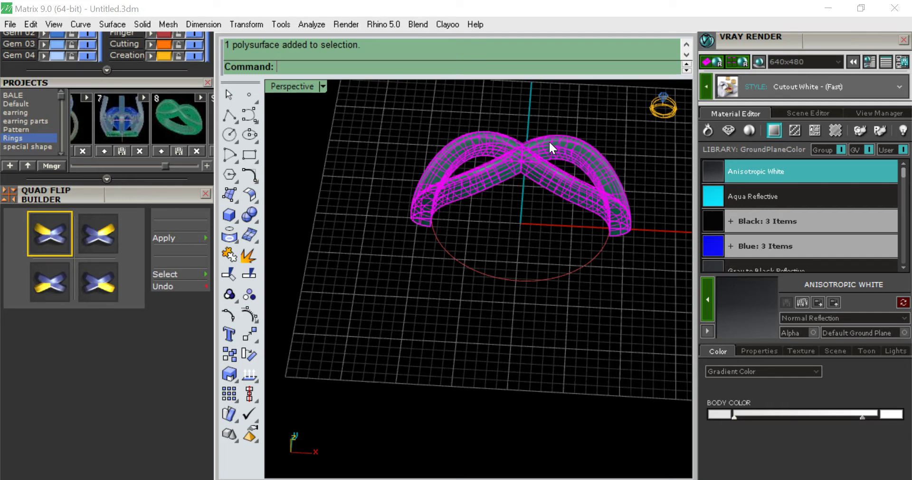
# Boolean-union the selected pieces into one ring polysurface
pyautogui.write('BooleanUnion')
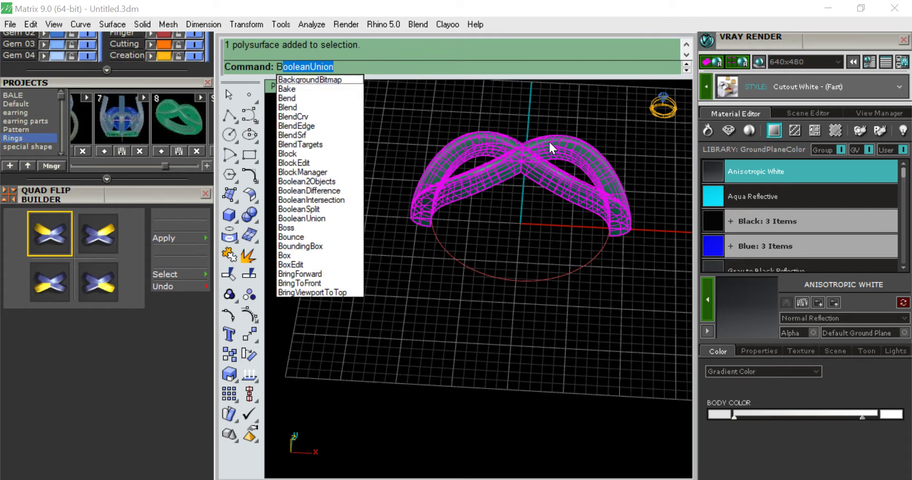
pyautogui.press('Return')
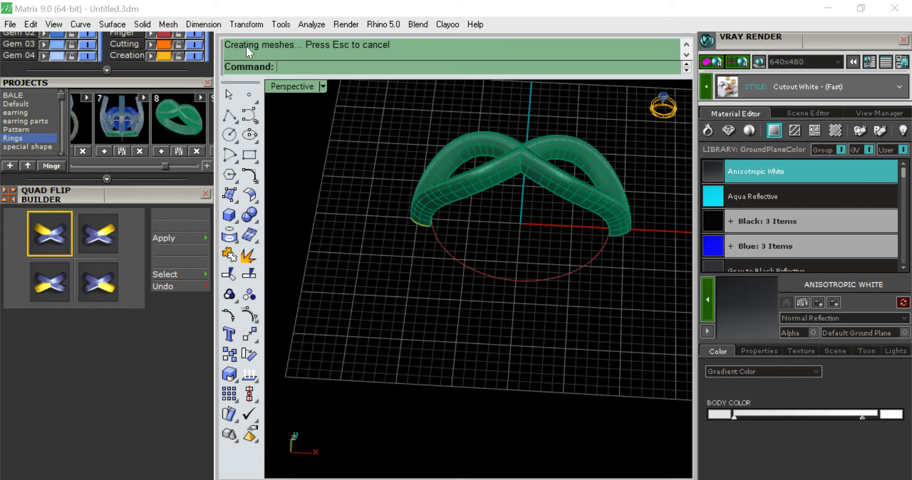
pyautogui.click(441, 202)
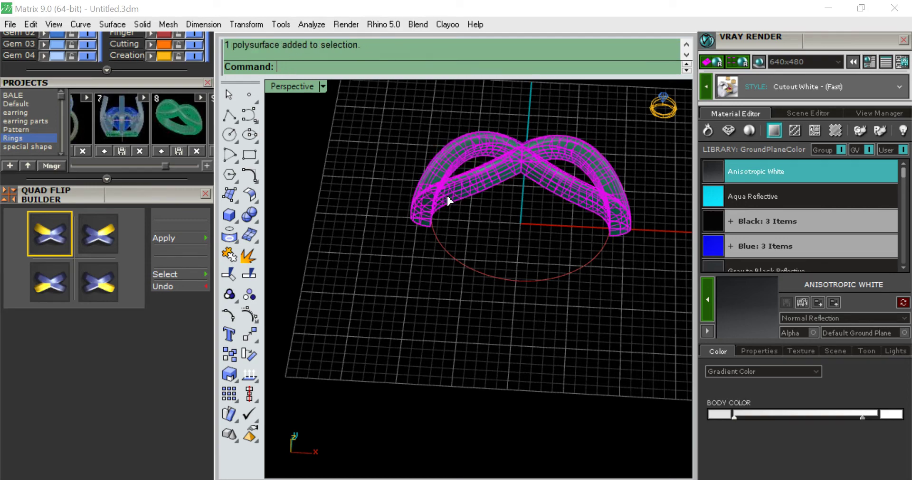
# Orbit and zoom to see the ring as an arch and look into the tube's open end
pyautogui.click(350, 202)
pyautogui.moveTo(419, 238); pyautogui.dragTo(401, 228, button='right')
pyautogui.scroll(2, 400, 225)
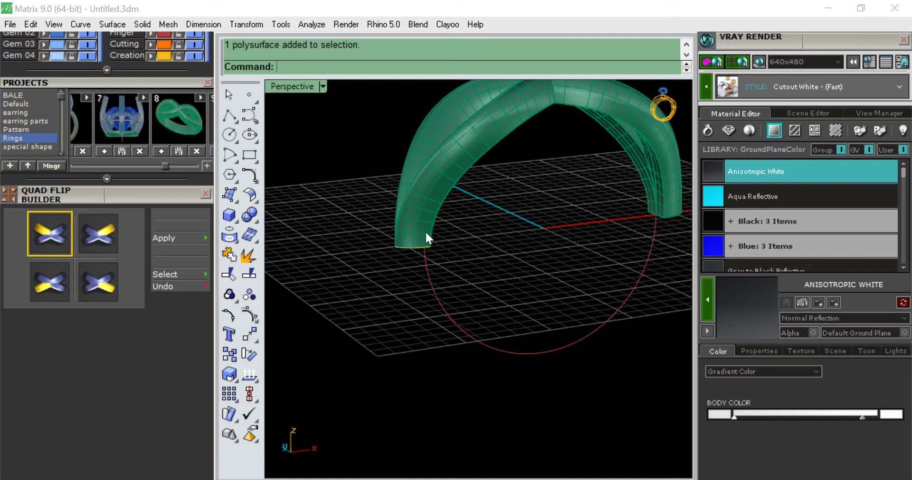
pyautogui.scroll(3, 424, 245)
pyautogui.moveTo(432, 264); pyautogui.dragTo(406, 236, button='right')
pyautogui.click(406, 235)
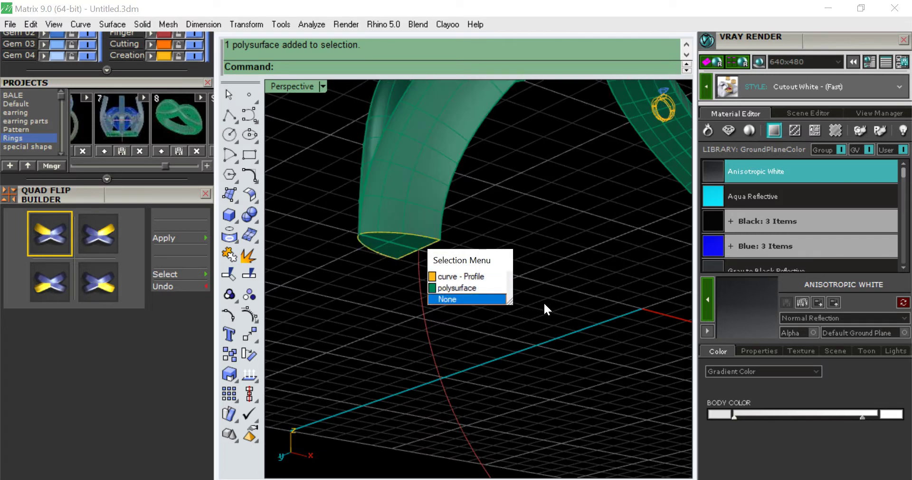
pyautogui.click(568, 298)
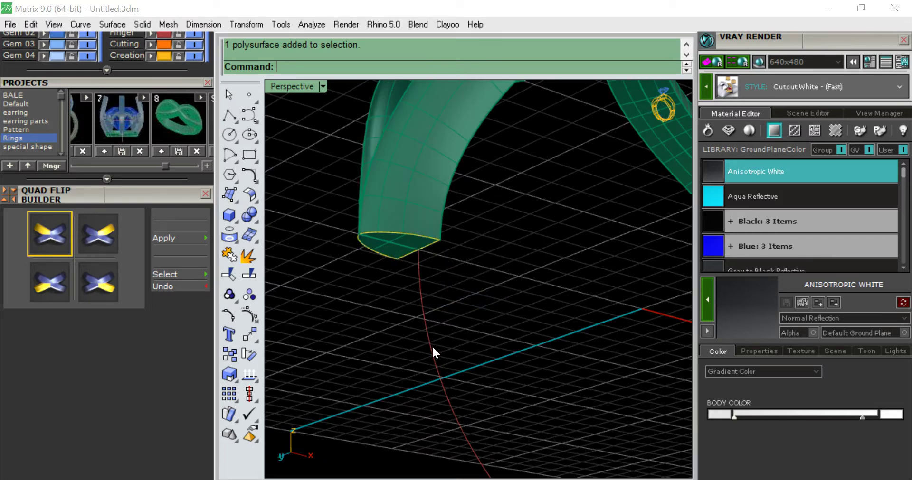
# Sweep the tube's end profile along the red rail curve with Sweep 1 to form the lower shank
pyautogui.click(433, 348)
pyautogui.rightClick(432, 346)
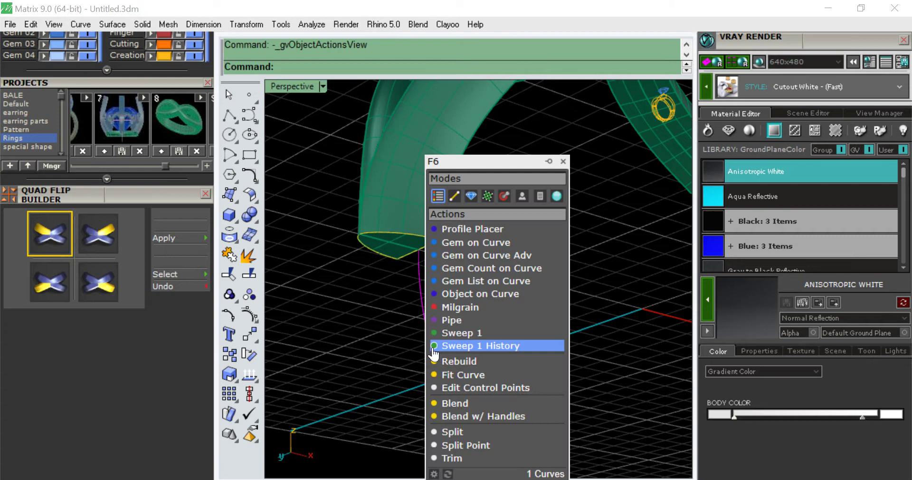
pyautogui.click(461, 337)
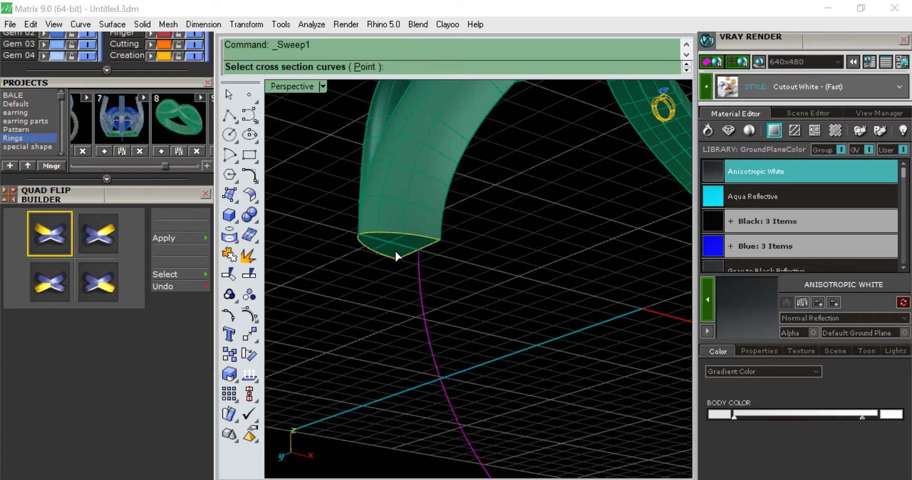
pyautogui.click(386, 234)
pyautogui.click(438, 271)
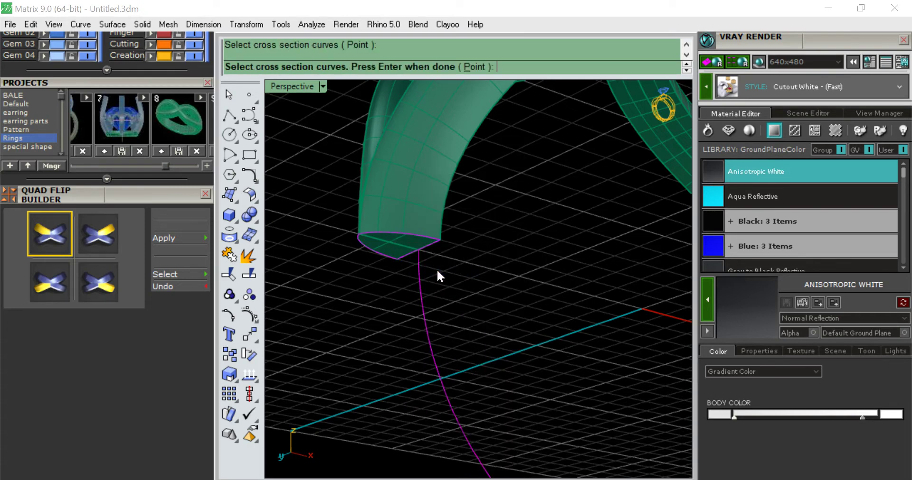
pyautogui.press('Return')
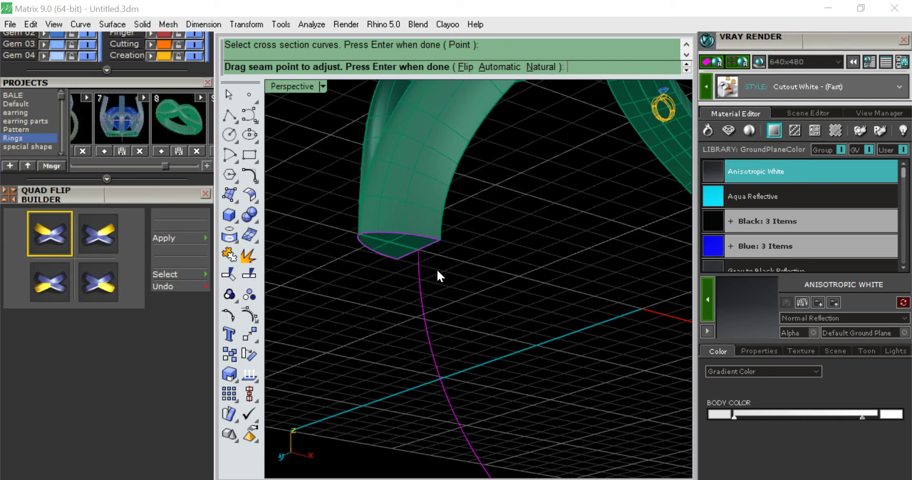
pyautogui.press('Return')
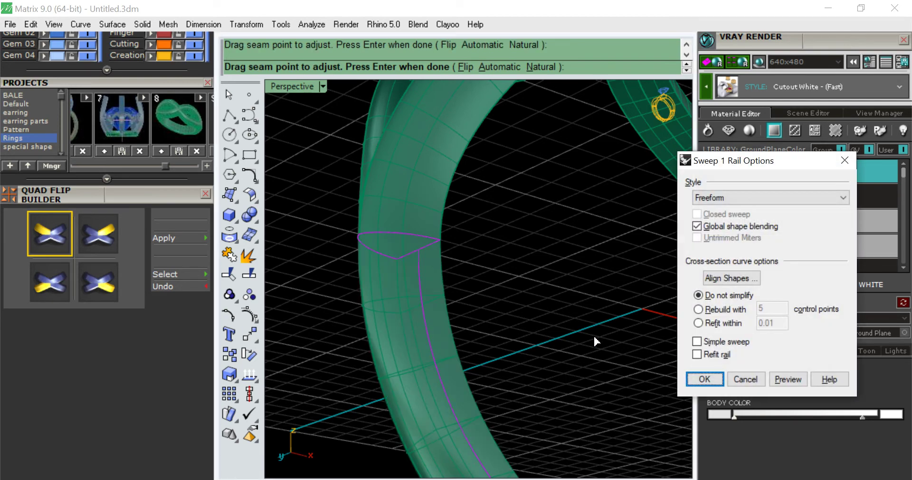
pyautogui.click(693, 376)
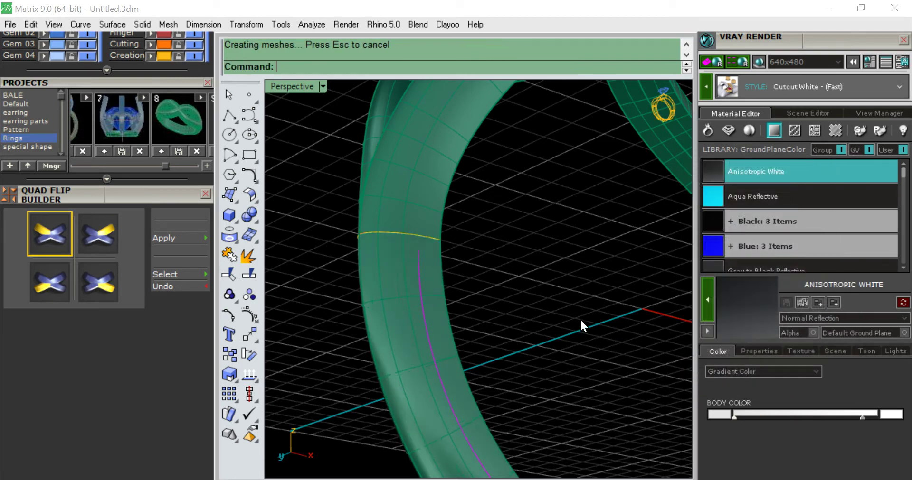
pyautogui.scroll(-5, 579, 318)
pyautogui.moveTo(580, 319); pyautogui.dragTo(561, 348, button='right')
pyautogui.scroll(5, 560, 343)
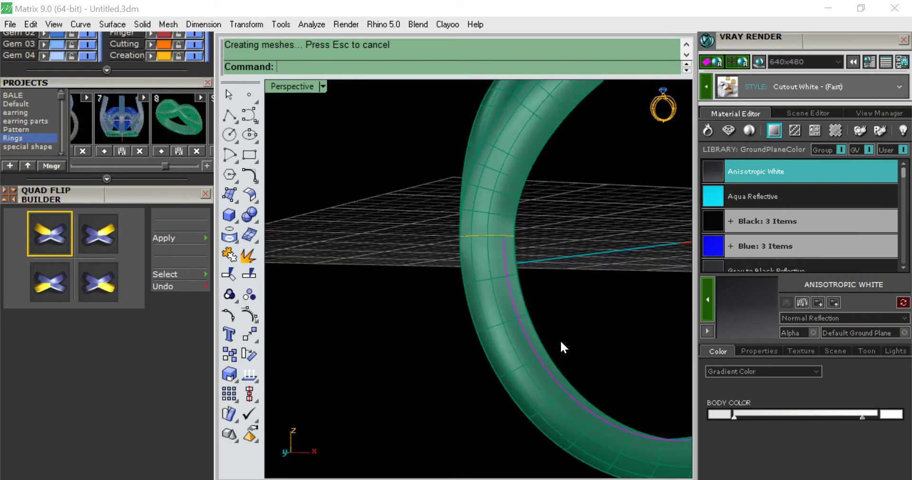
# Cap the open ends of the swept lower section and revert the upper section with Delete
pyautogui.click(530, 364)
pyautogui.write('Cap')
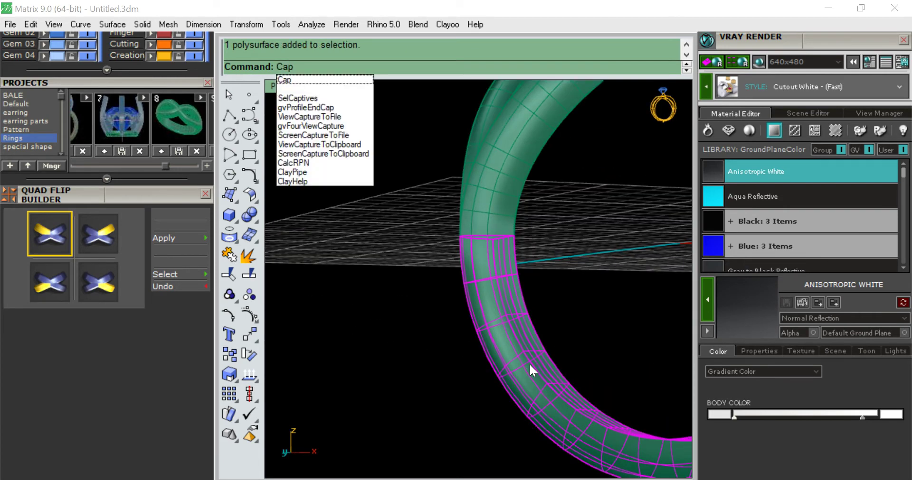
pyautogui.press('Return')
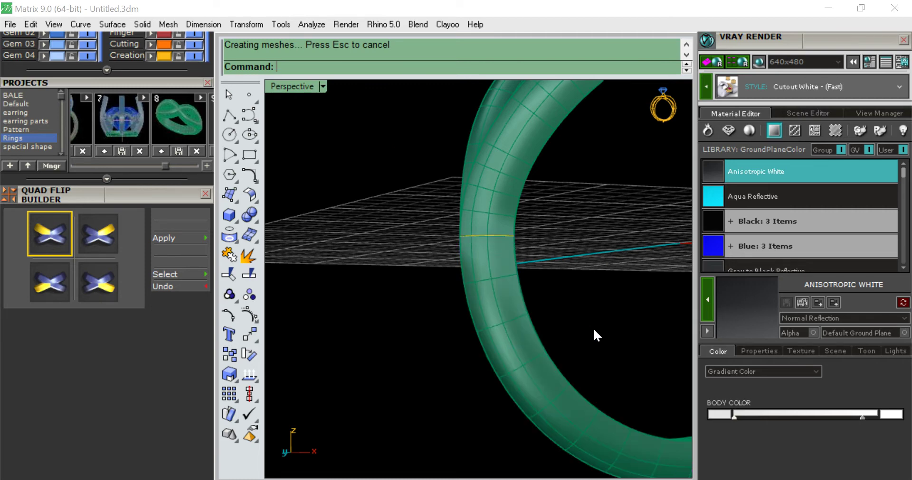
pyautogui.click(528, 361)
pyautogui.click(484, 197)
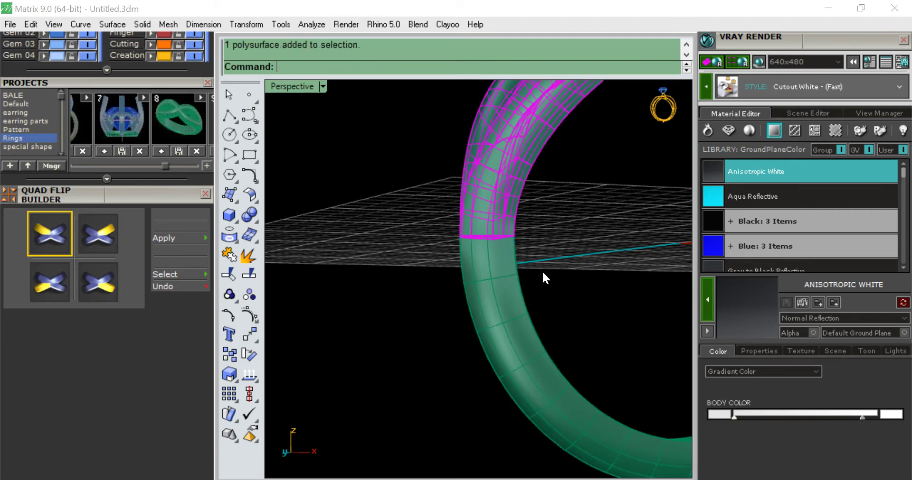
pyautogui.press('Delete')
# Boolean-union the lower and upper ring sections into a single solid
pyautogui.click(520, 335)
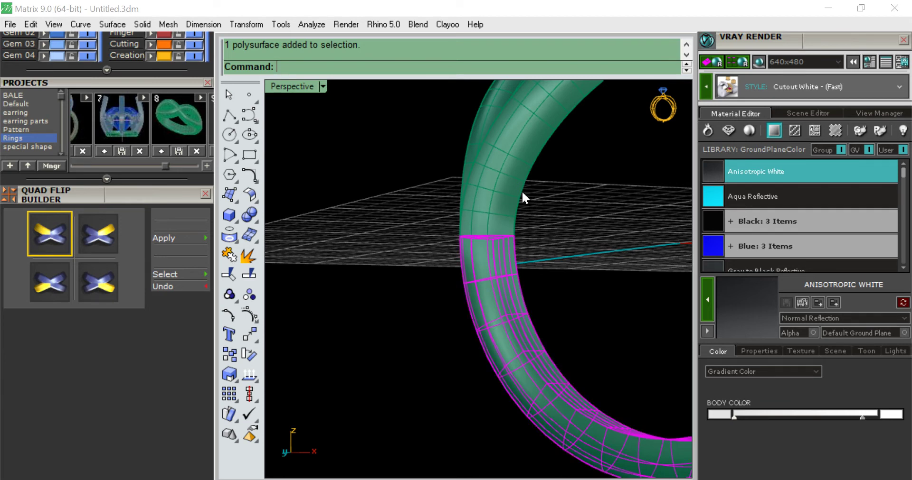
pyautogui.keyDown('shift'); pyautogui.click(506, 185); pyautogui.keyUp('shift')
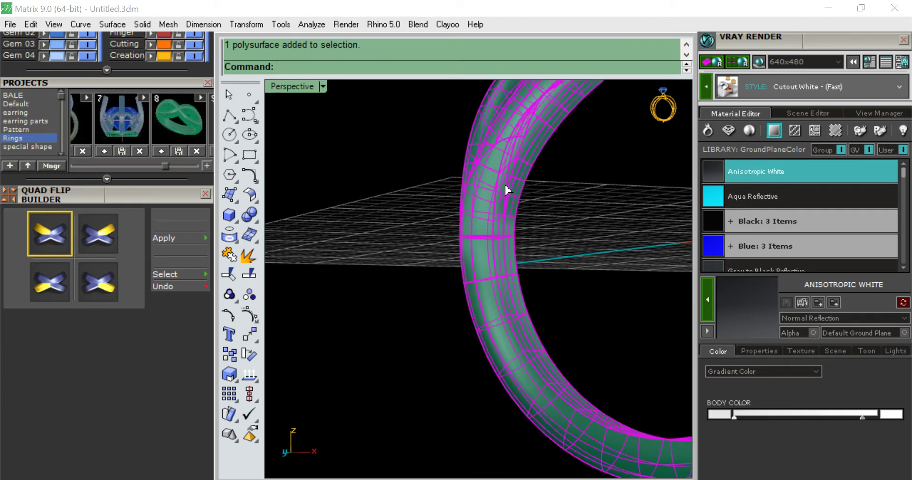
pyautogui.write('BooleanUnion')
pyautogui.press('Return')
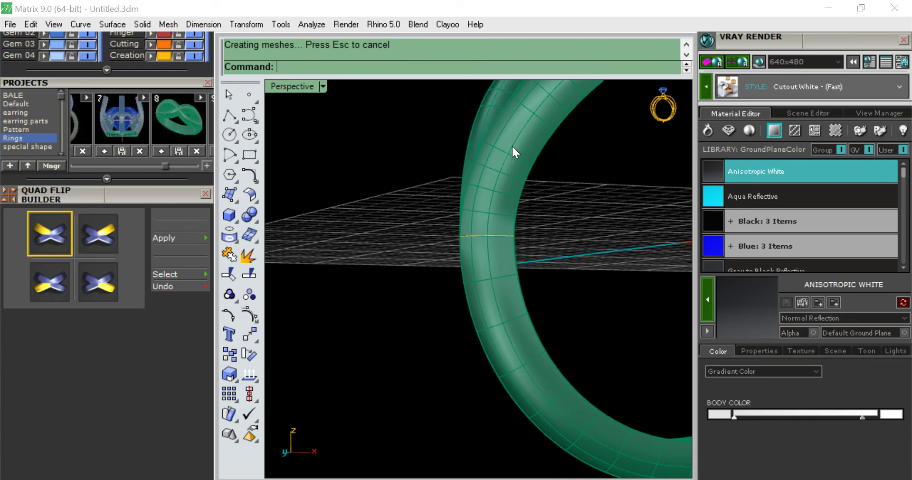
pyautogui.click(527, 143)
pyautogui.scroll(-3, 556, 190)
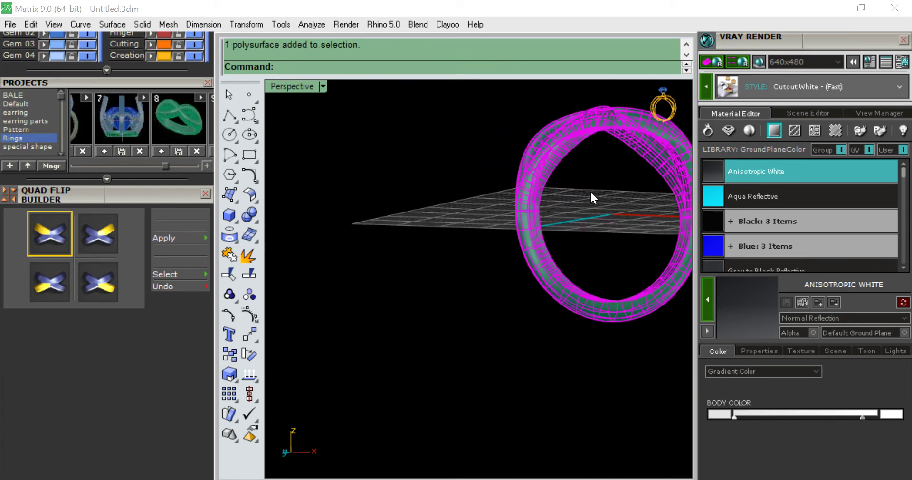
pyautogui.click(428, 196)
pyautogui.moveTo(429, 196); pyautogui.dragTo(531, 256, button='right')
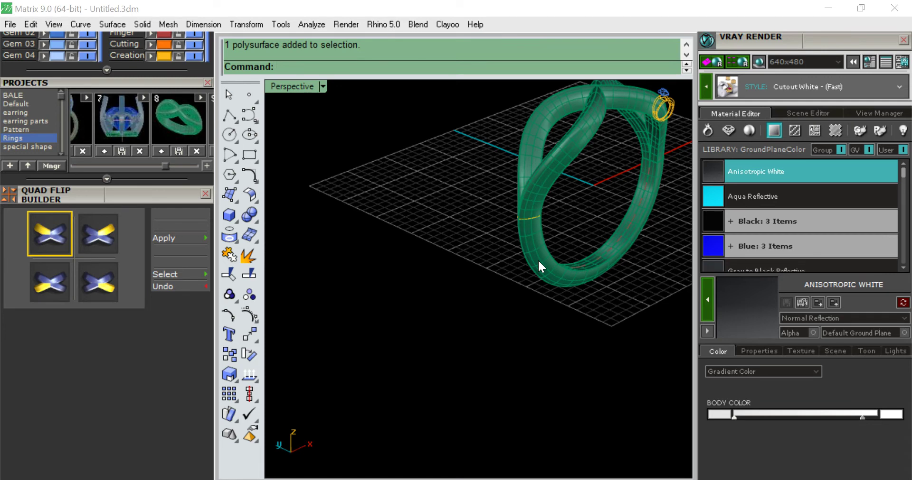
# Undo the boolean union and the end caps on the lower ring section
pyautogui.hotkey('ctrl', 'z')
pyautogui.click(400, 304)
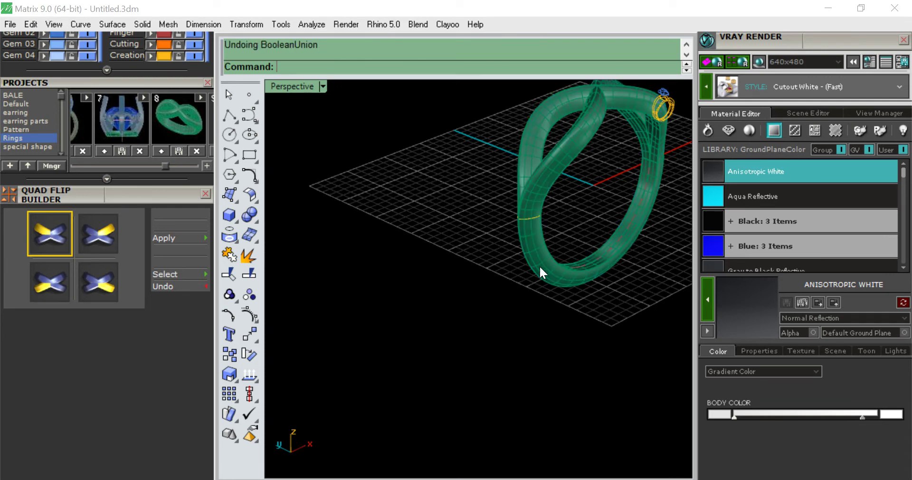
pyautogui.click(540, 255)
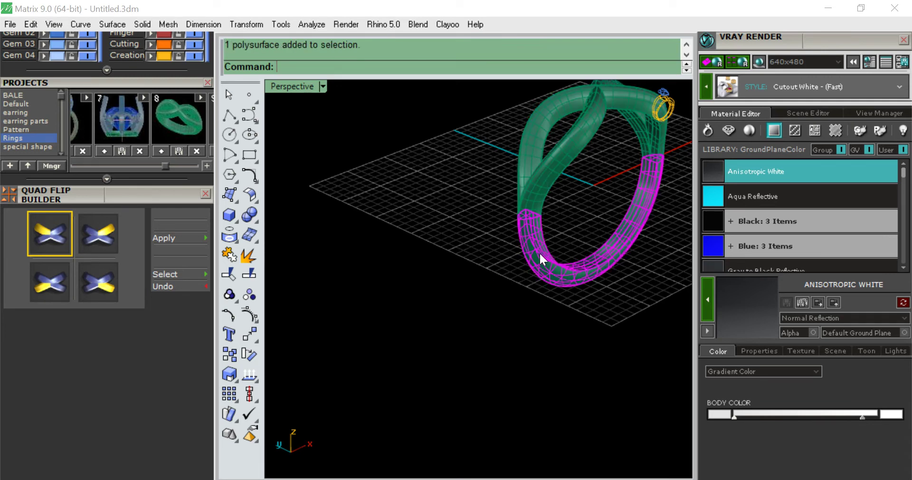
pyautogui.click(440, 266)
pyautogui.scroll(5, 531, 244)
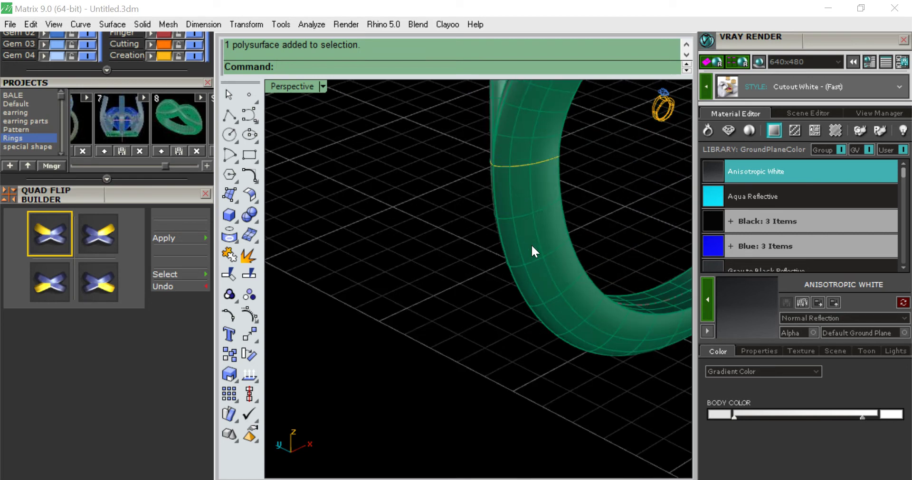
pyautogui.click(528, 214)
pyautogui.click(612, 208)
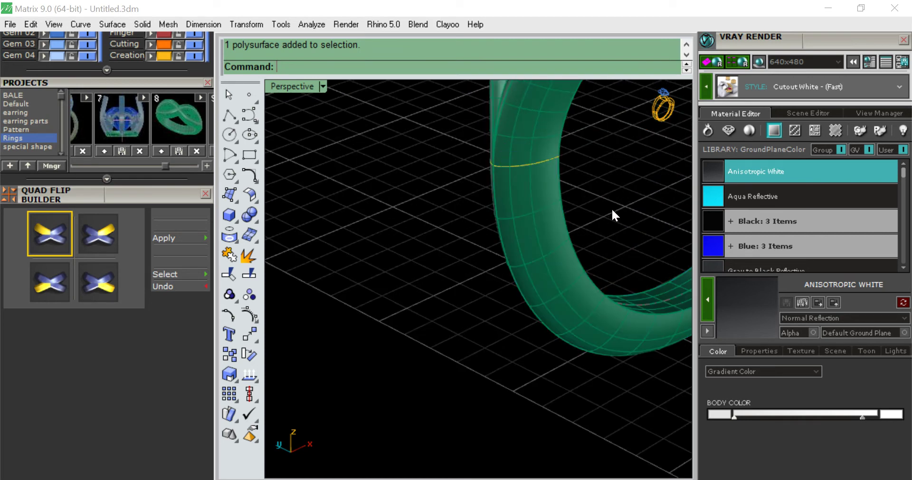
pyautogui.click(565, 259)
pyautogui.hotkey('ctrl', 'z')
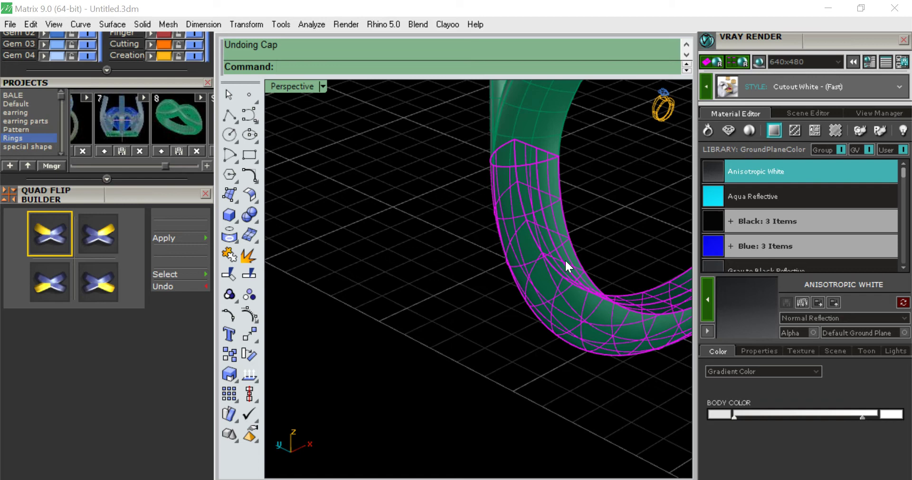
# Boolean-union the uncapped lower section with the upper section into one polysurface
pyautogui.click(608, 163)
pyautogui.click(554, 247)
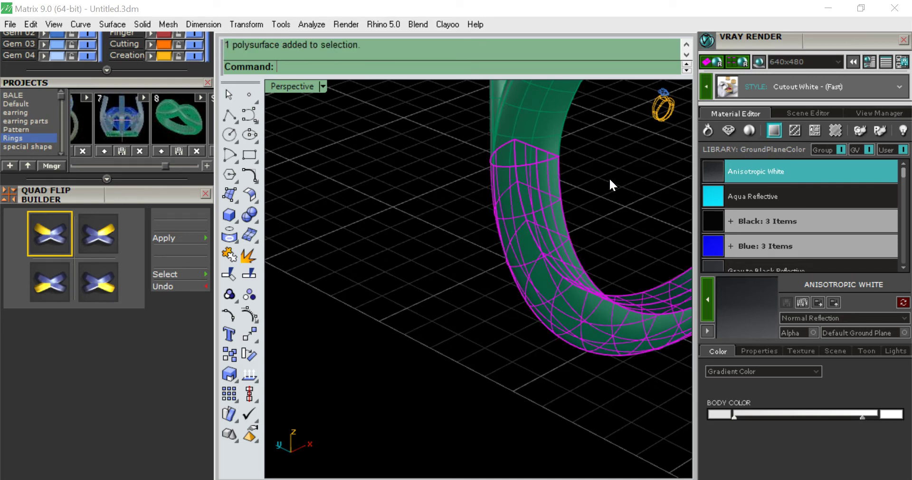
pyautogui.click(609, 178)
pyautogui.click(548, 255)
pyautogui.keyDown('shift'); pyautogui.click(543, 119); pyautogui.keyUp('shift')
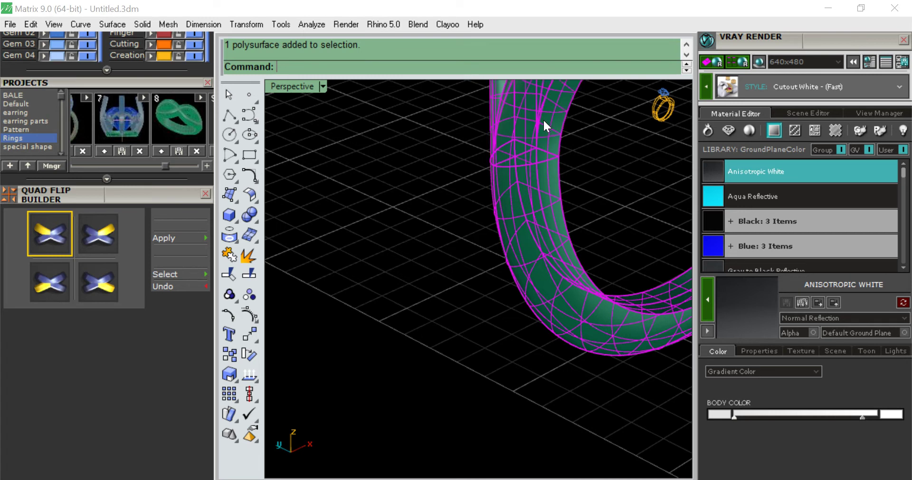
pyautogui.write('bo')
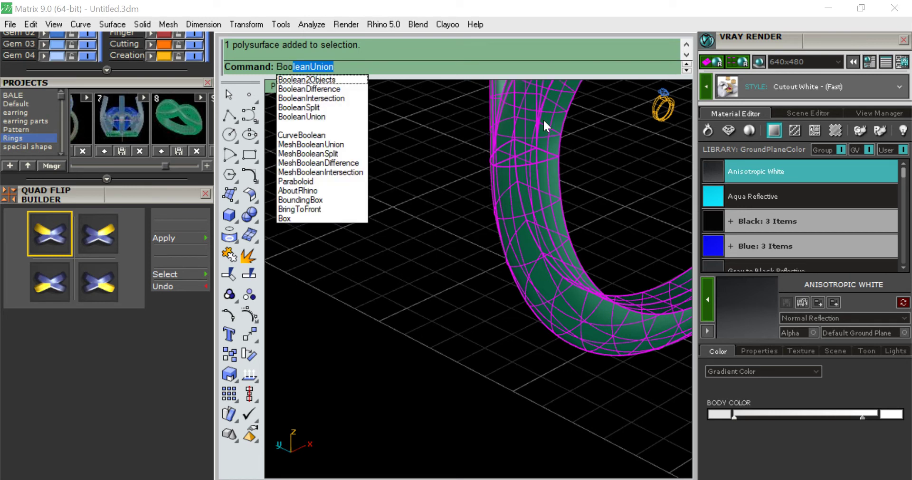
pyautogui.press('Return')
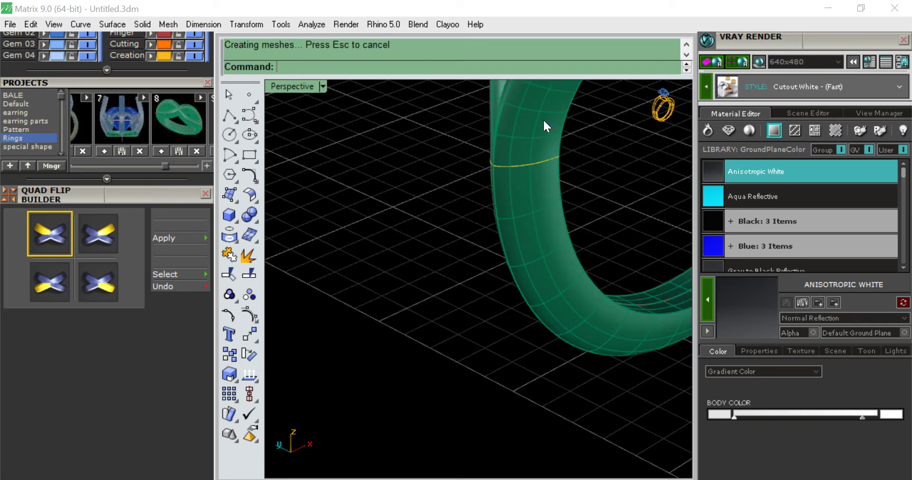
pyautogui.click(528, 239)
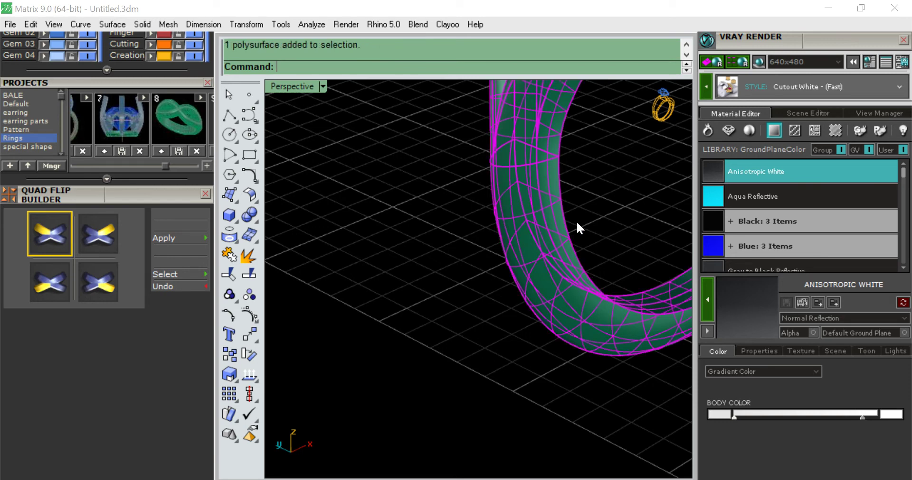
pyautogui.click(634, 186)
pyautogui.moveTo(610, 216); pyautogui.dragTo(530, 256, button='right')
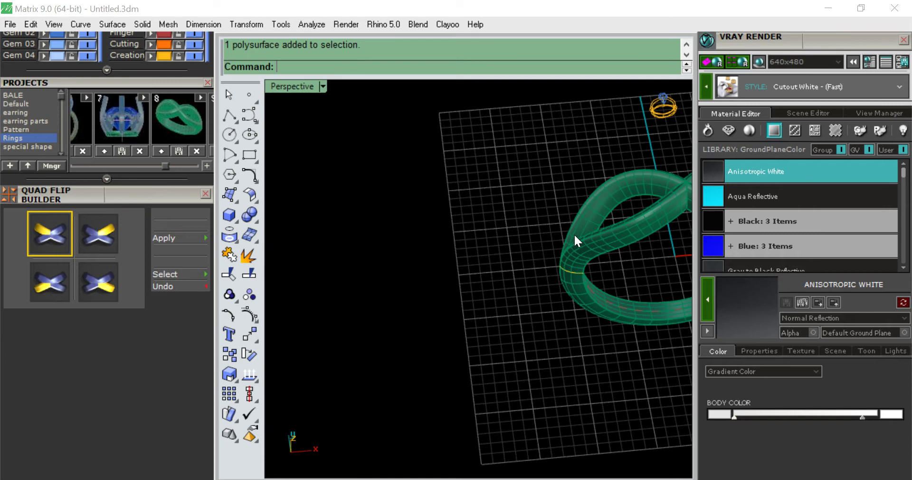
# Run Show Edges on the ring and confirm 44 edges, none naked or non-manifold
pyautogui.click(305, 23)
pyautogui.moveTo(352, 260)
pyautogui.click(444, 258)
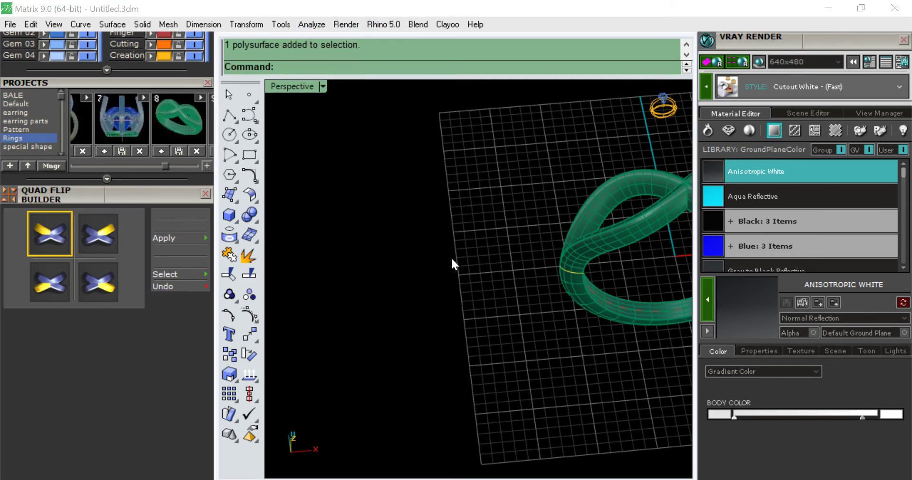
pyautogui.click(578, 278)
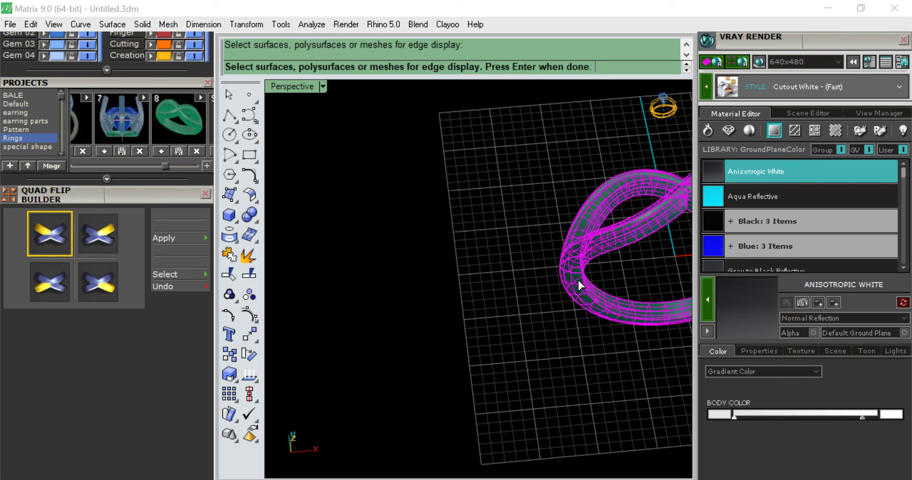
pyautogui.press('Return')
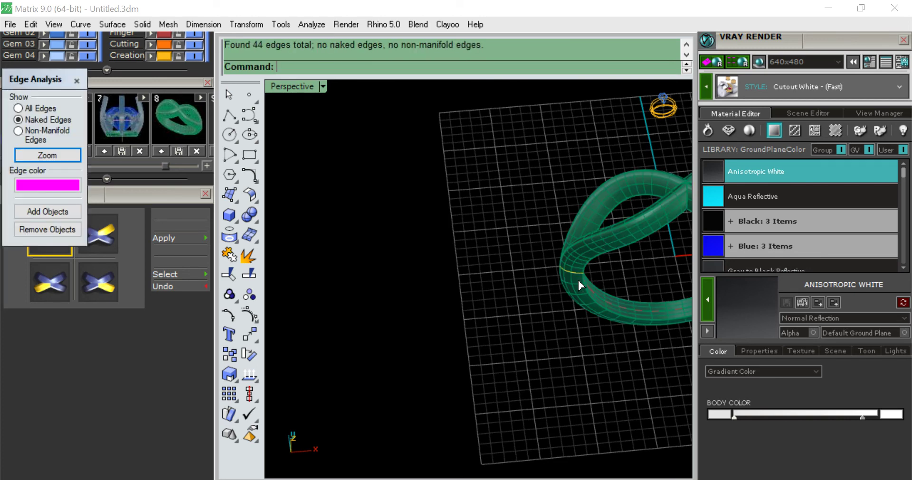
pyautogui.click(77, 81)
# Orbit the ring from side-on and high oblique angles to inspect the crossed band
pyautogui.click(605, 202)
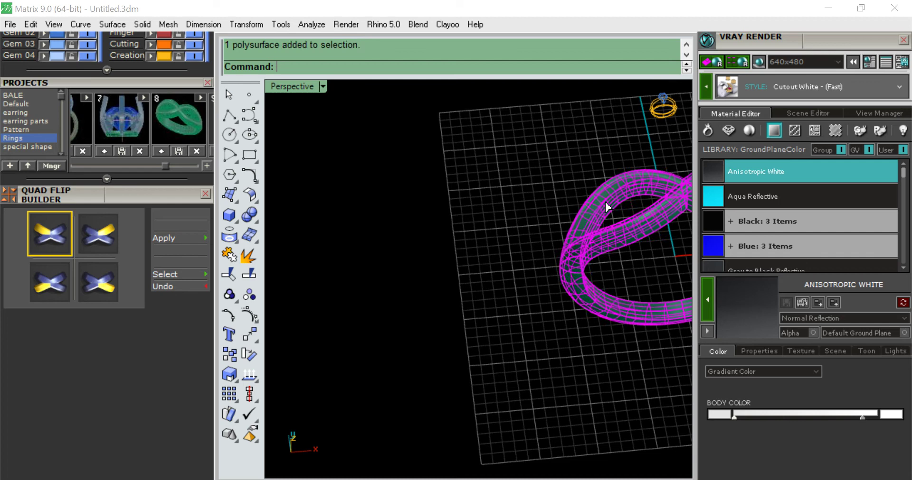
pyautogui.click(534, 314)
pyautogui.scroll(-5, 534, 314)
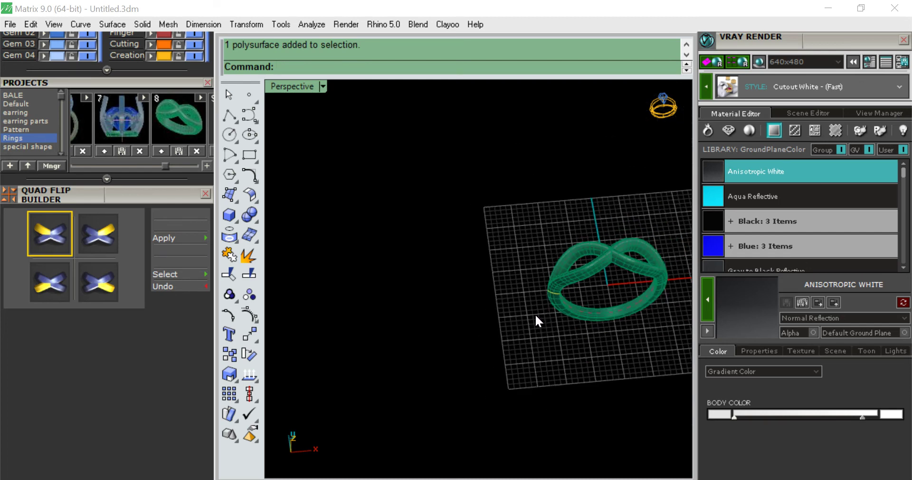
pyautogui.moveTo(598, 297); pyautogui.dragTo(602, 185, button='right')
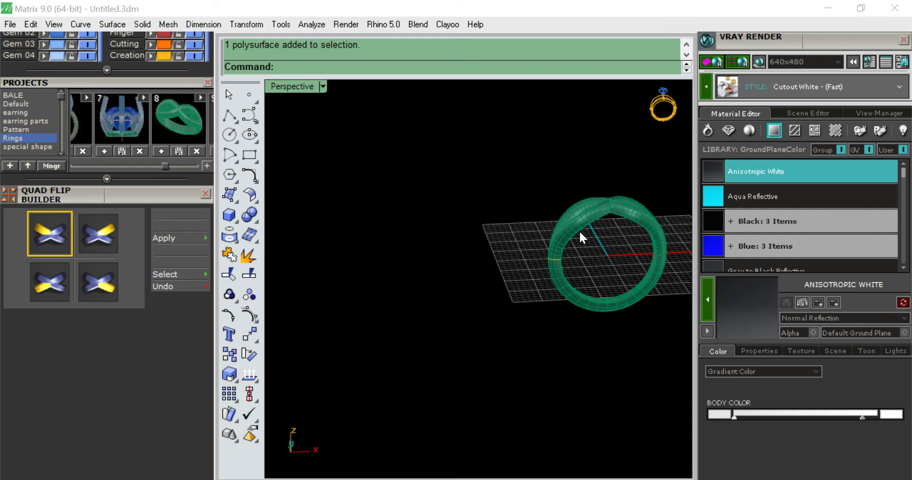
pyautogui.moveTo(579, 230); pyautogui.dragTo(460, 275, button='right')
pyautogui.scroll(3, 467, 301)
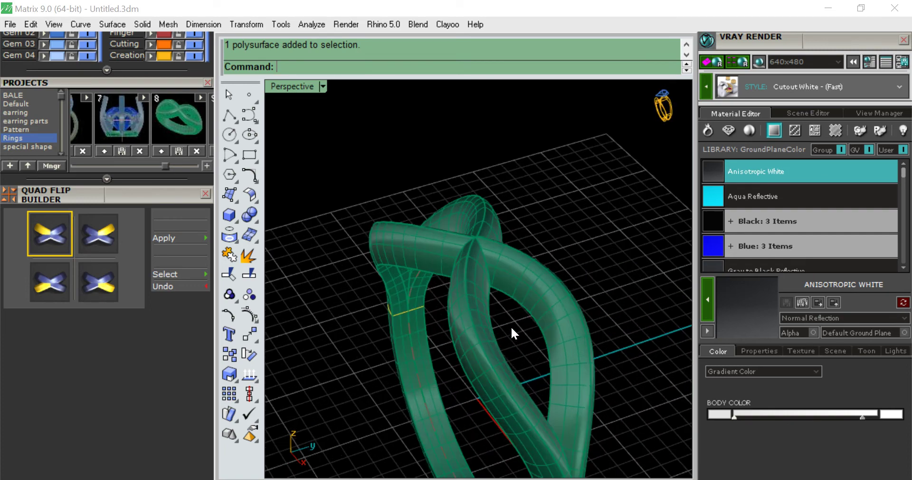
pyautogui.moveTo(513, 332); pyautogui.dragTo(545, 306, button='right')
pyautogui.click(522, 244)
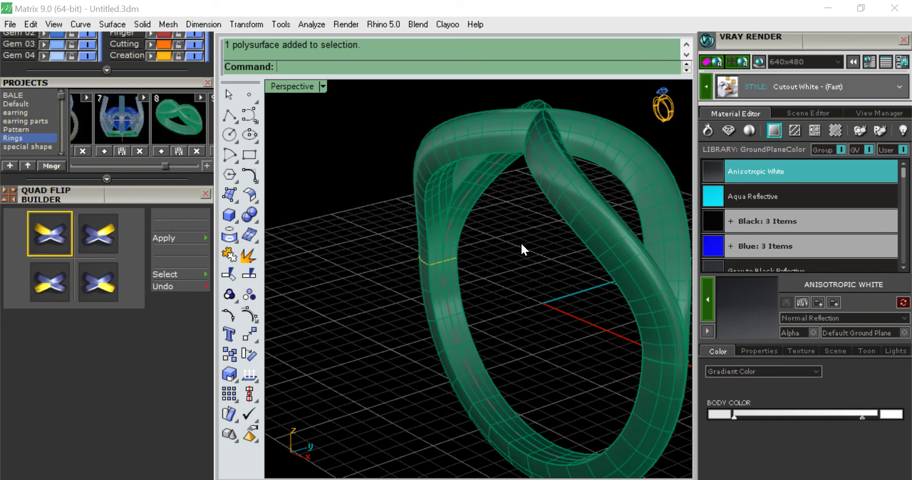
pyautogui.scroll(5, 171, 228)
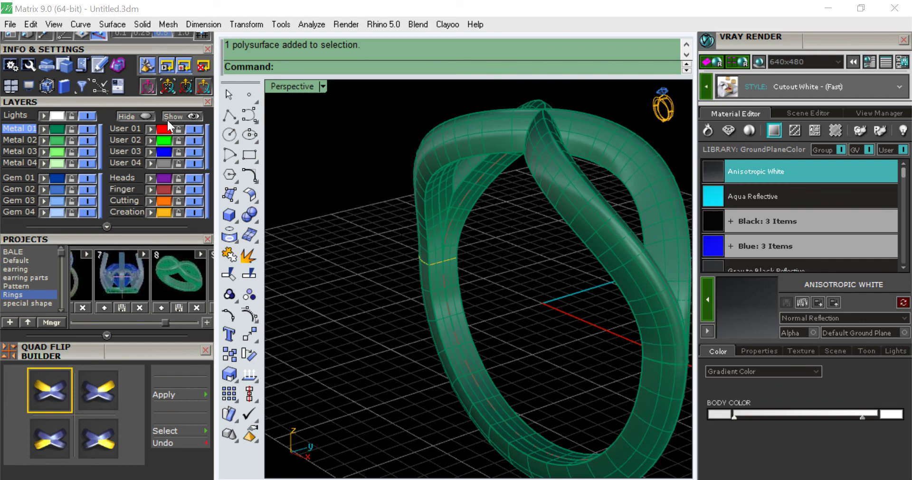
# Open the Object Checker from the sidebar and check the ring: Shell and Naked Edges both PASS
pyautogui.moveTo(166, 119); pyautogui.dragTo(179, 293)
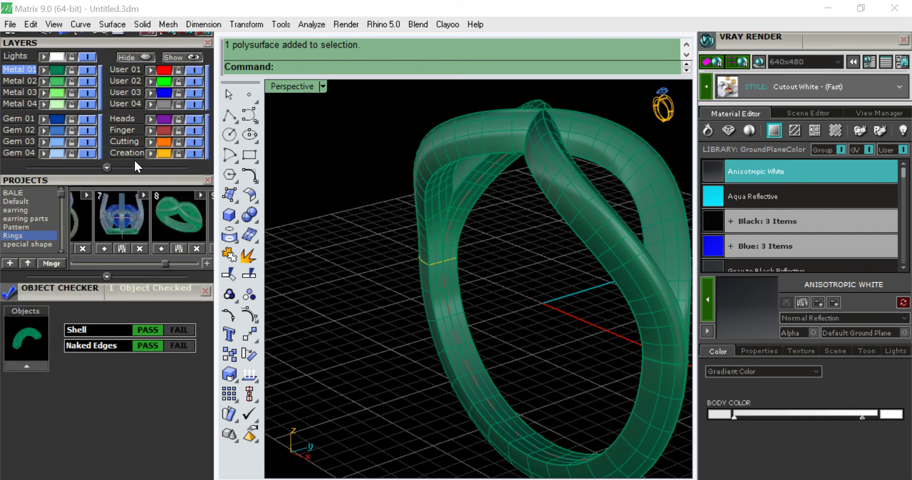
pyautogui.click(433, 242)
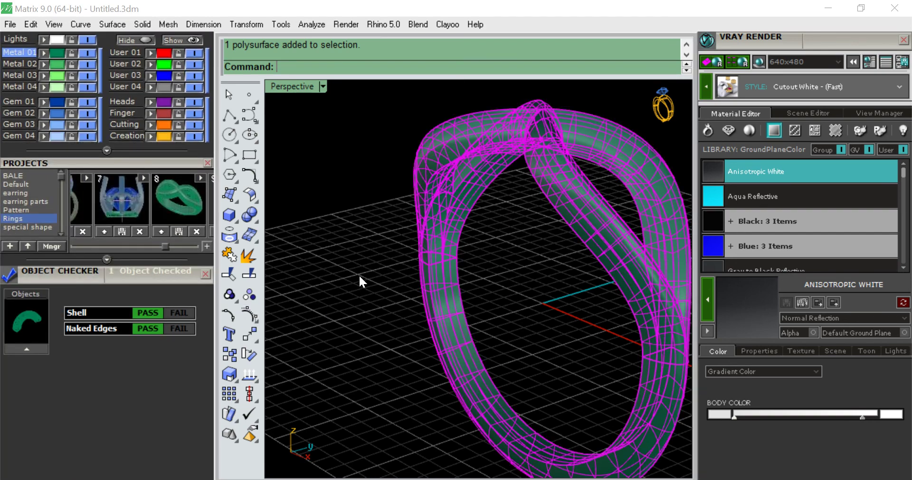
pyautogui.click(32, 349)
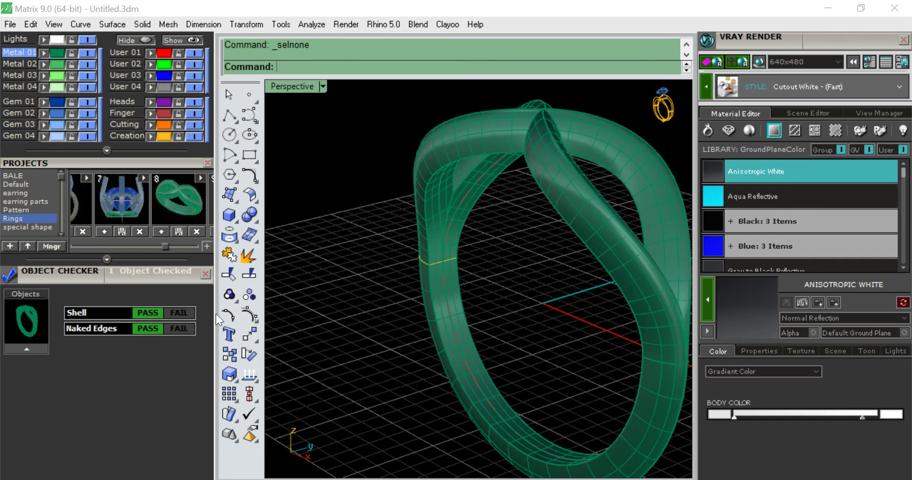